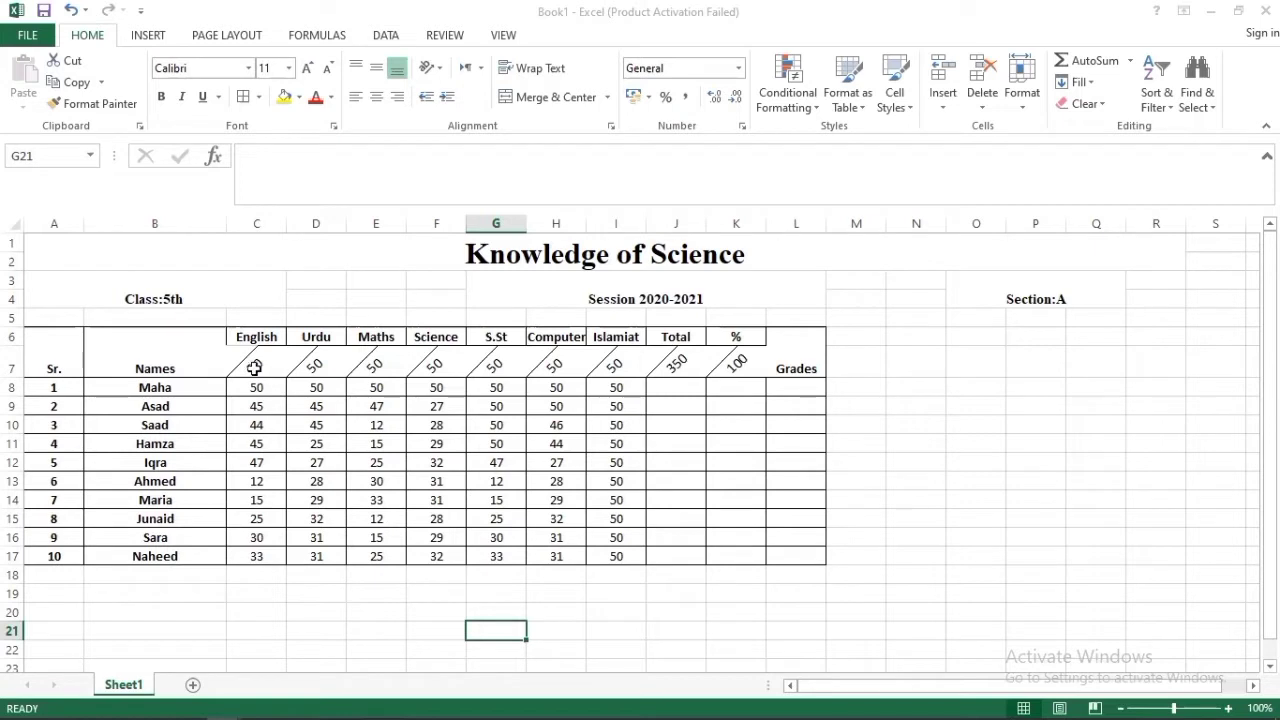
- AutoSum Maha's marks C8:I8 into J8, giving a total of 350
drag(247, 362, 737, 354)
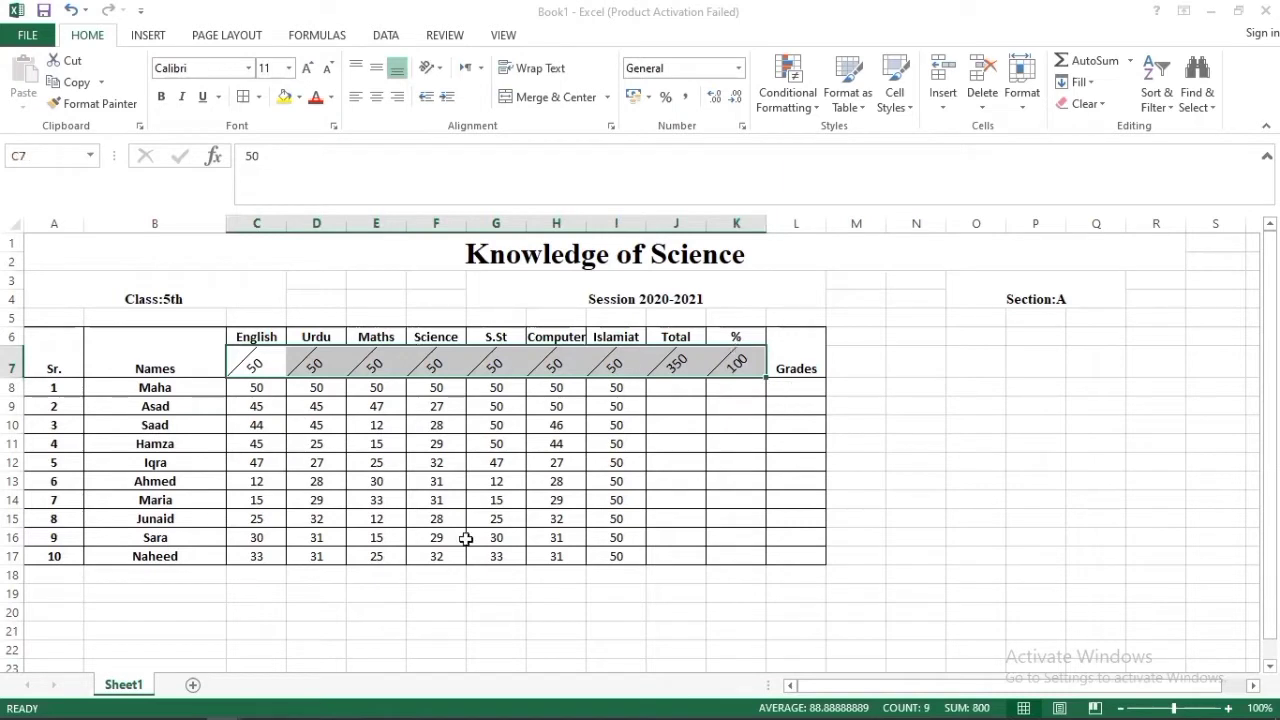
click(603, 589)
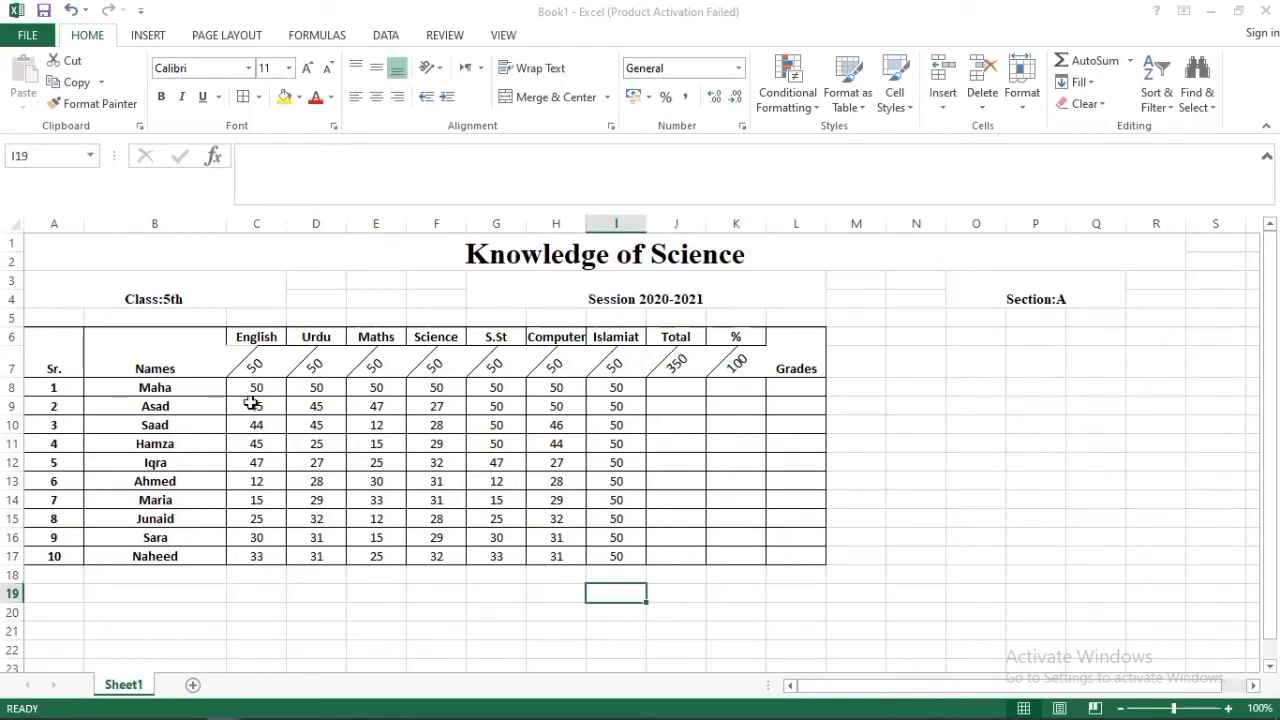
drag(250, 388, 614, 385)
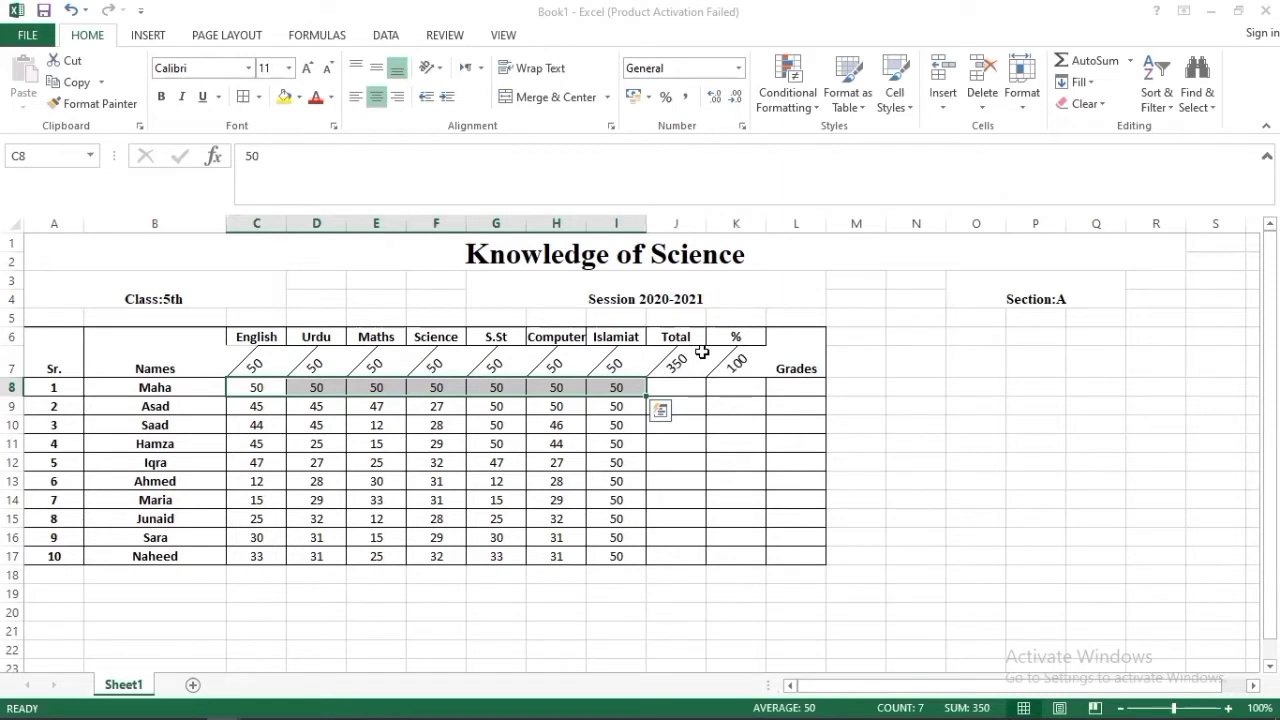
click(1093, 61)
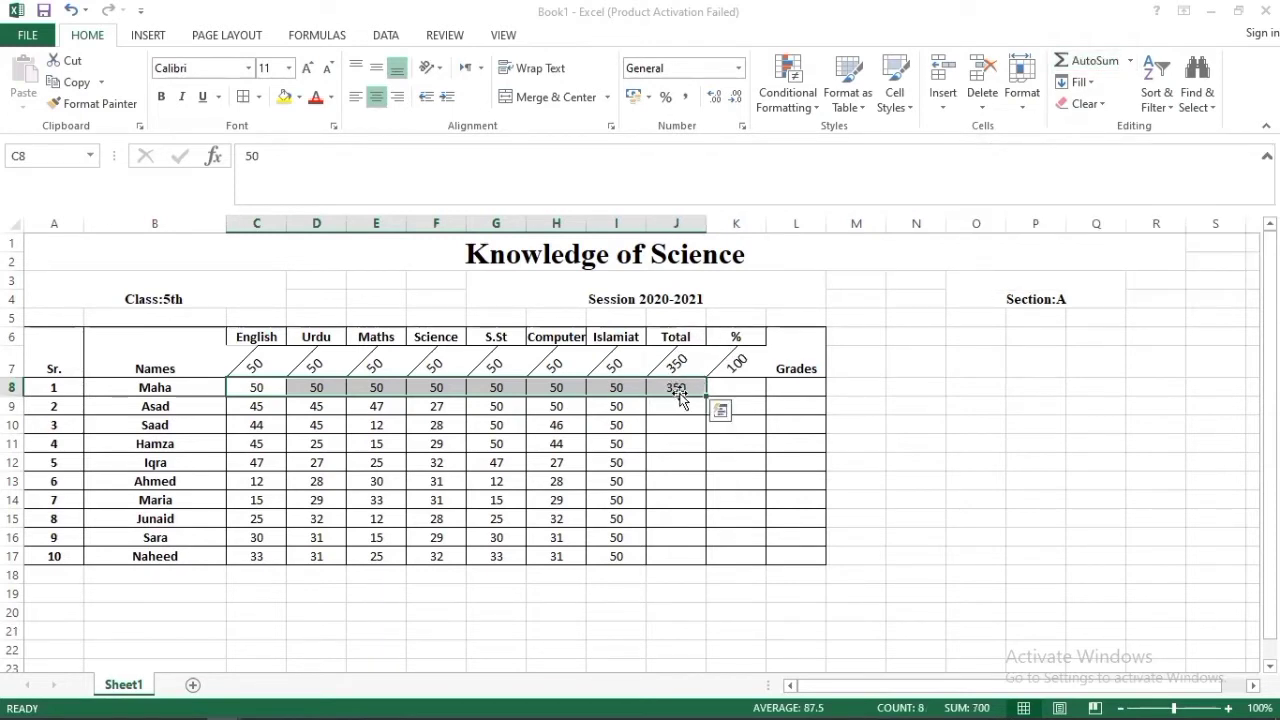
- Copy J8's SUM formula down to J17 so every student has a total
click(681, 410)
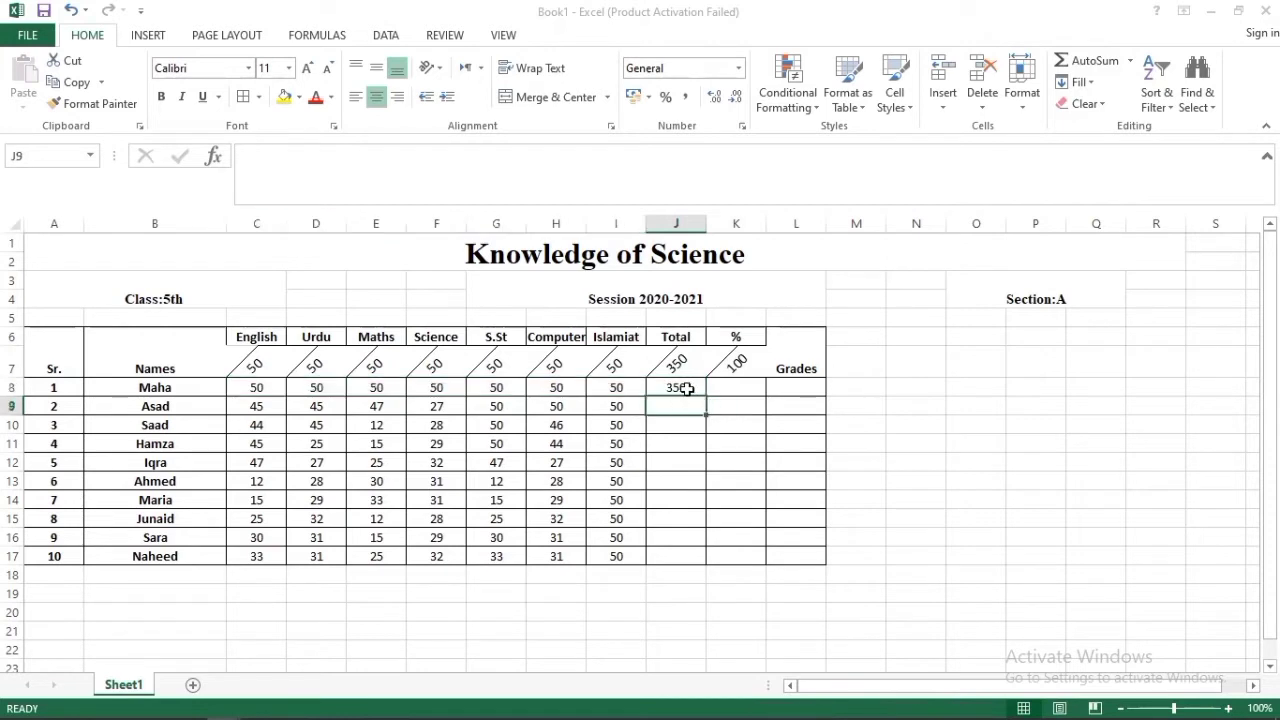
click(686, 389)
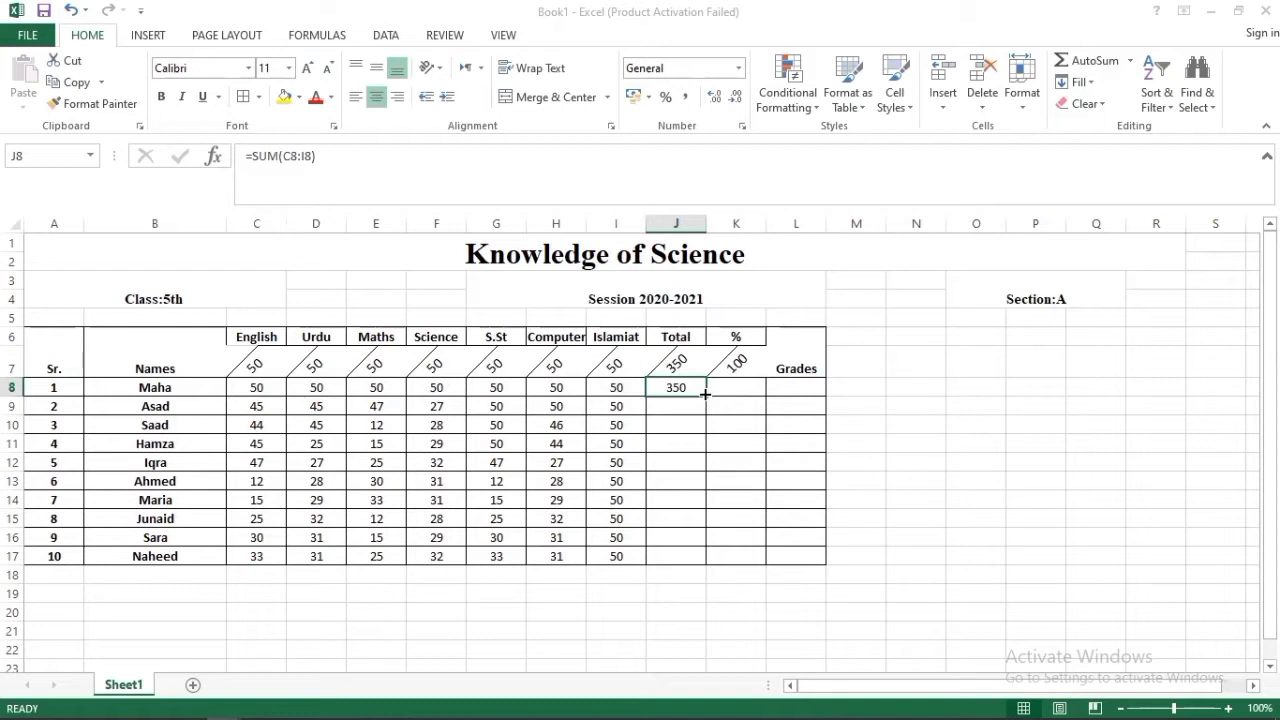
drag(705, 394, 693, 566)
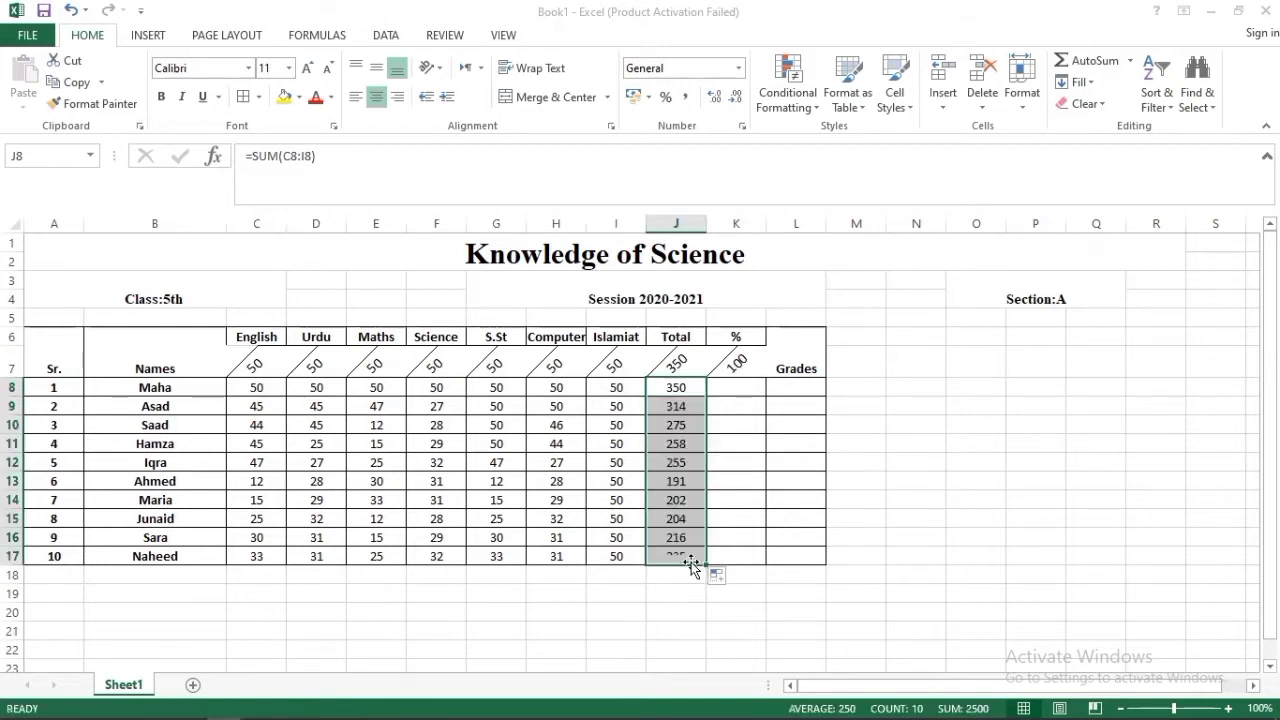
click(724, 389)
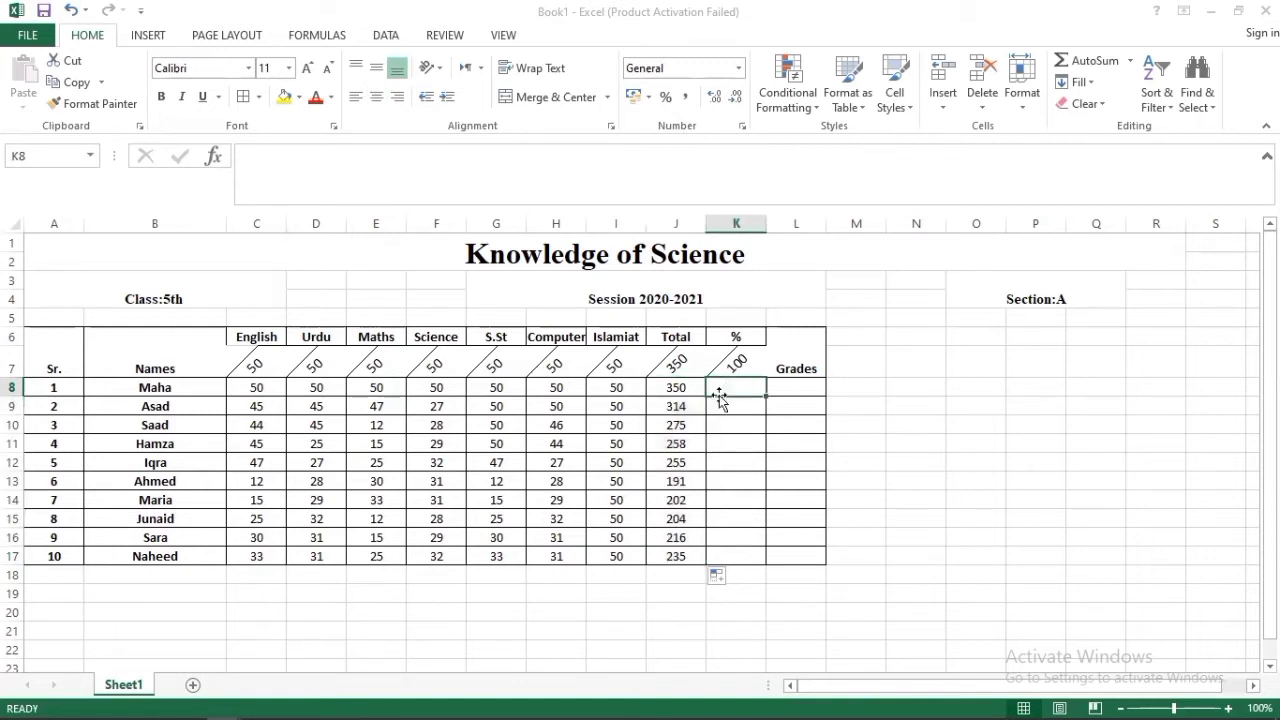
- Merge D20:J22 into one cell with 36-point font size
drag(327, 608, 681, 651)
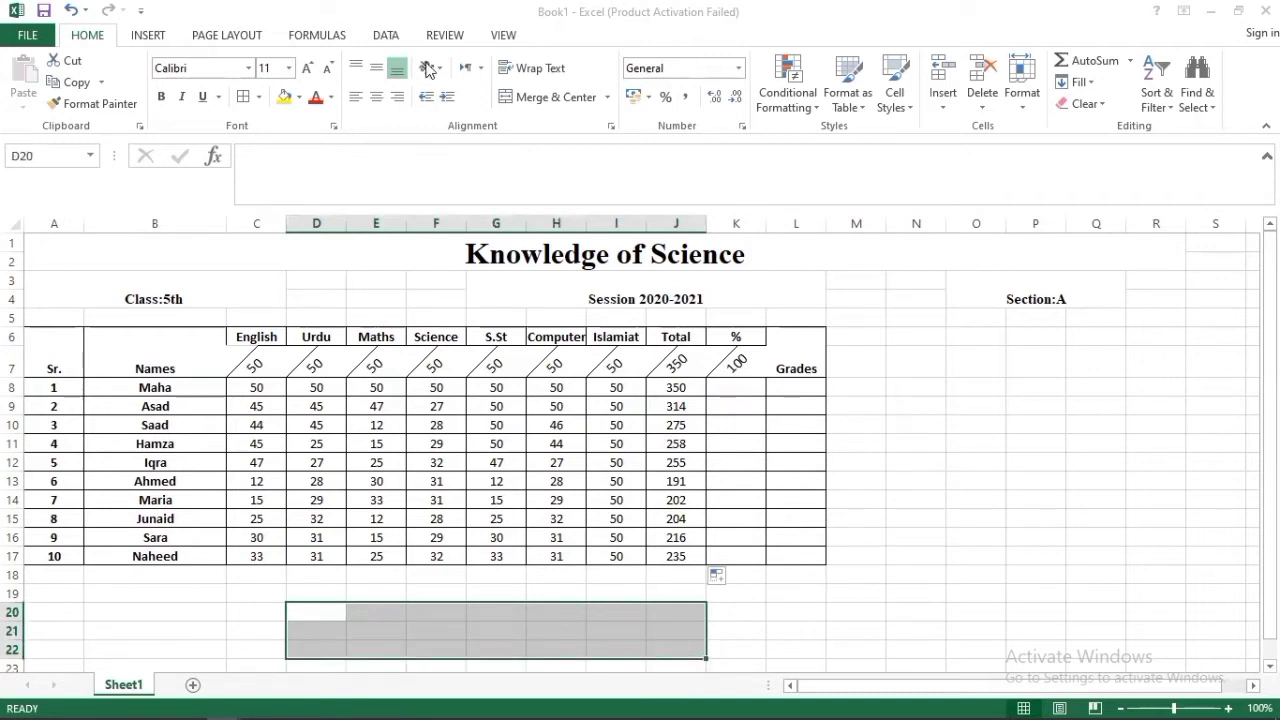
click(560, 98)
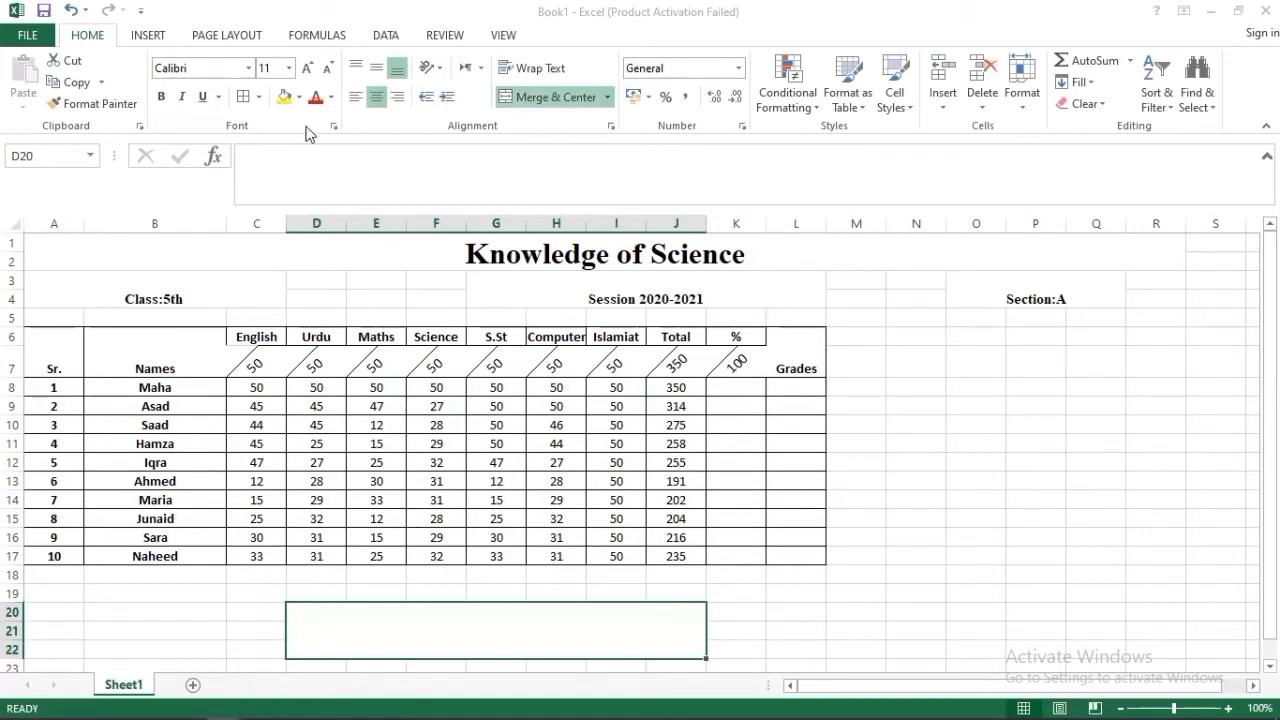
click(290, 69)
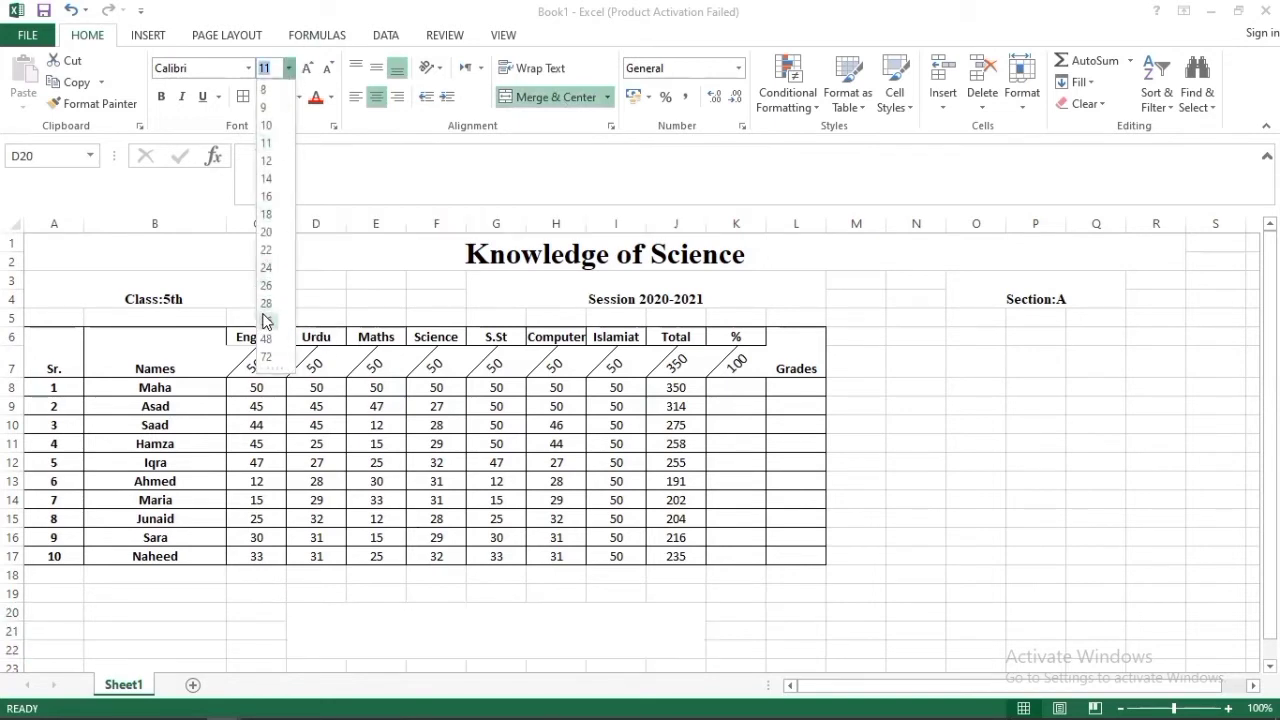
click(265, 318)
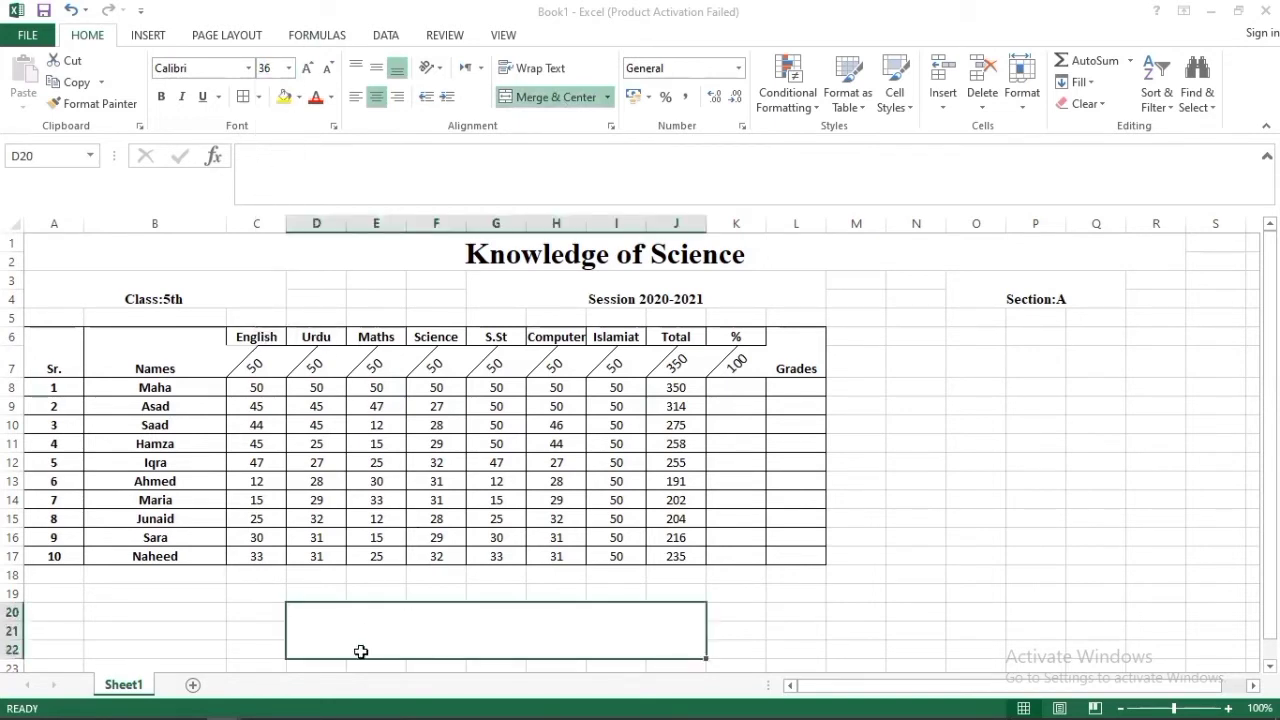
- Try =obtained/total*100 in the merged cell, then delete the resulting #NAME? error
text(=)
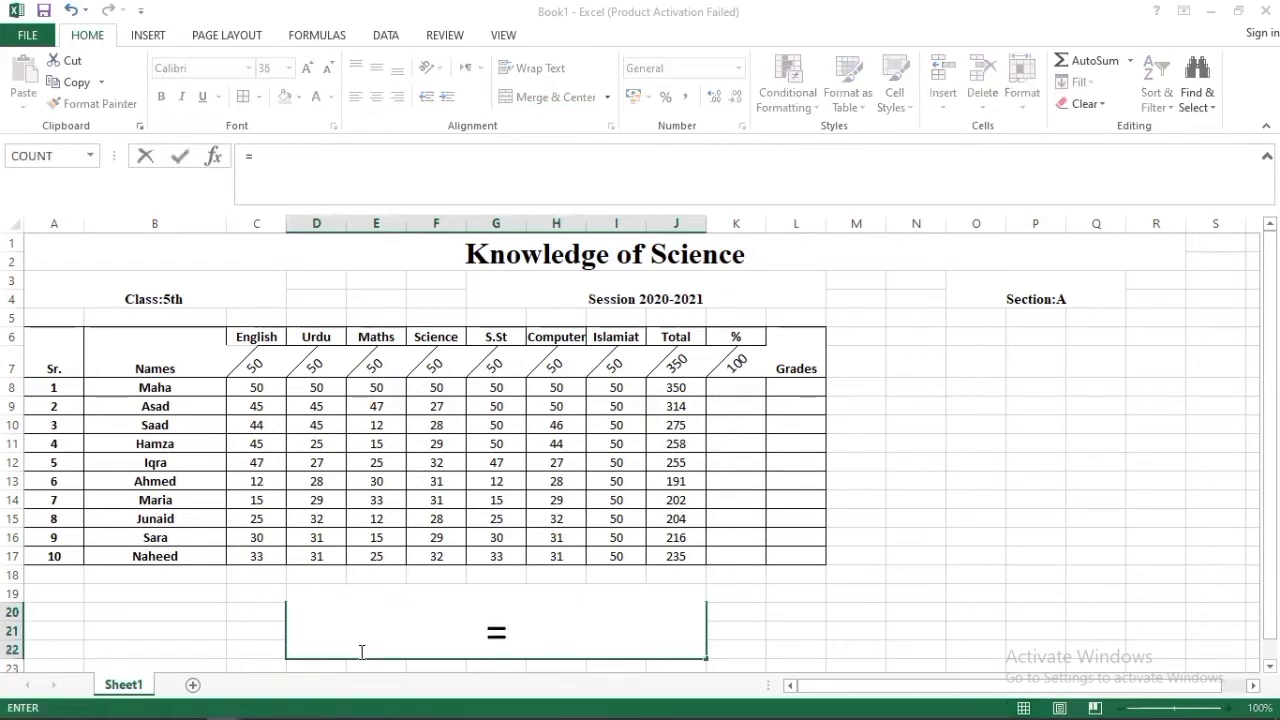
text(obtained/)
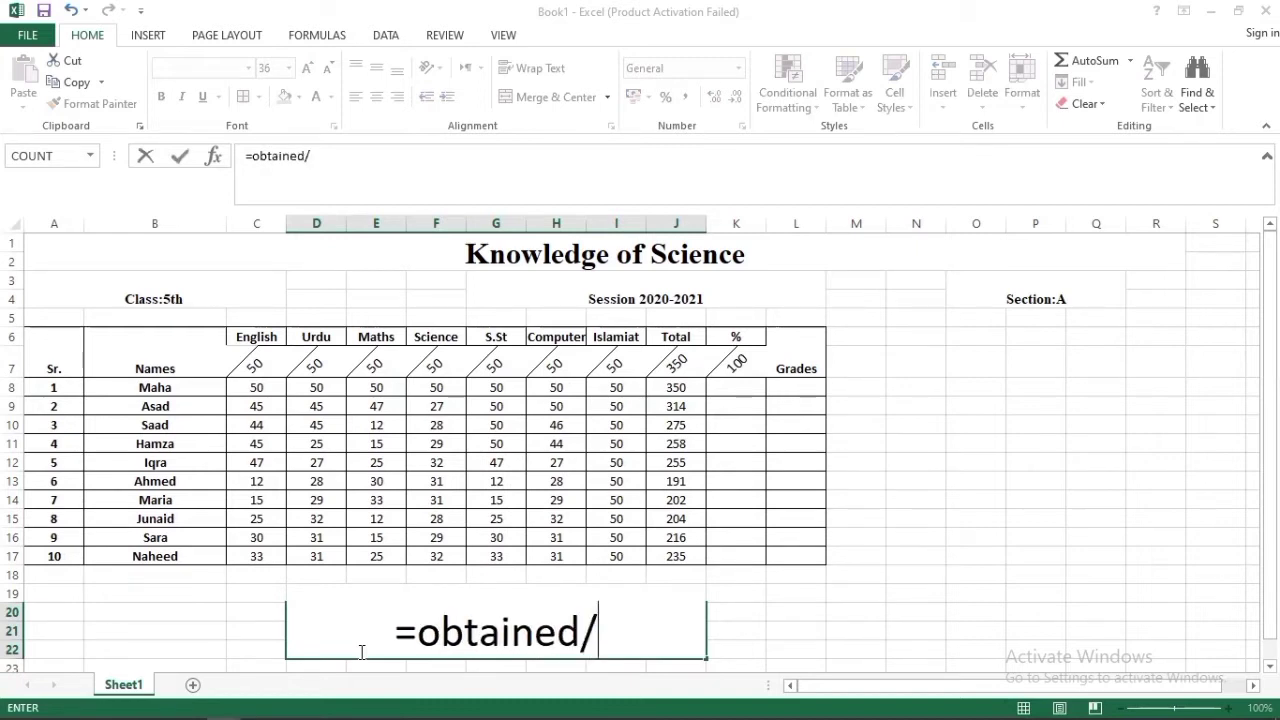
text(tota)
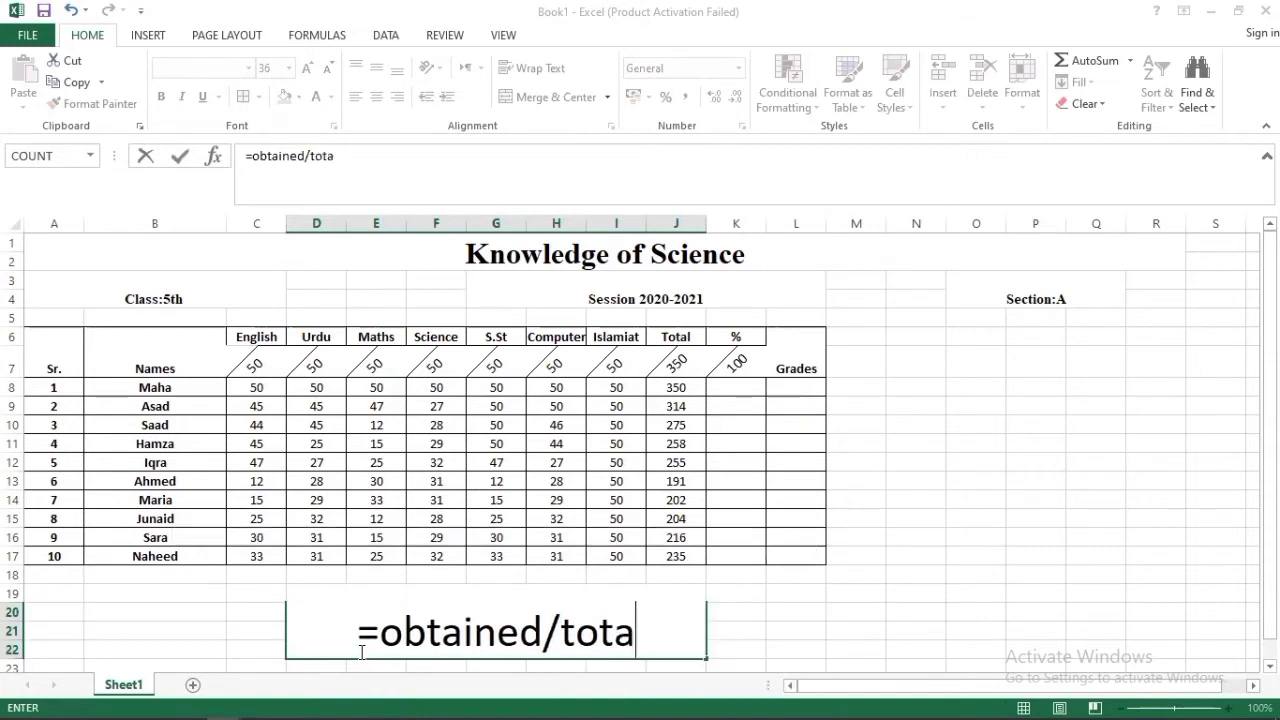
text(l*)
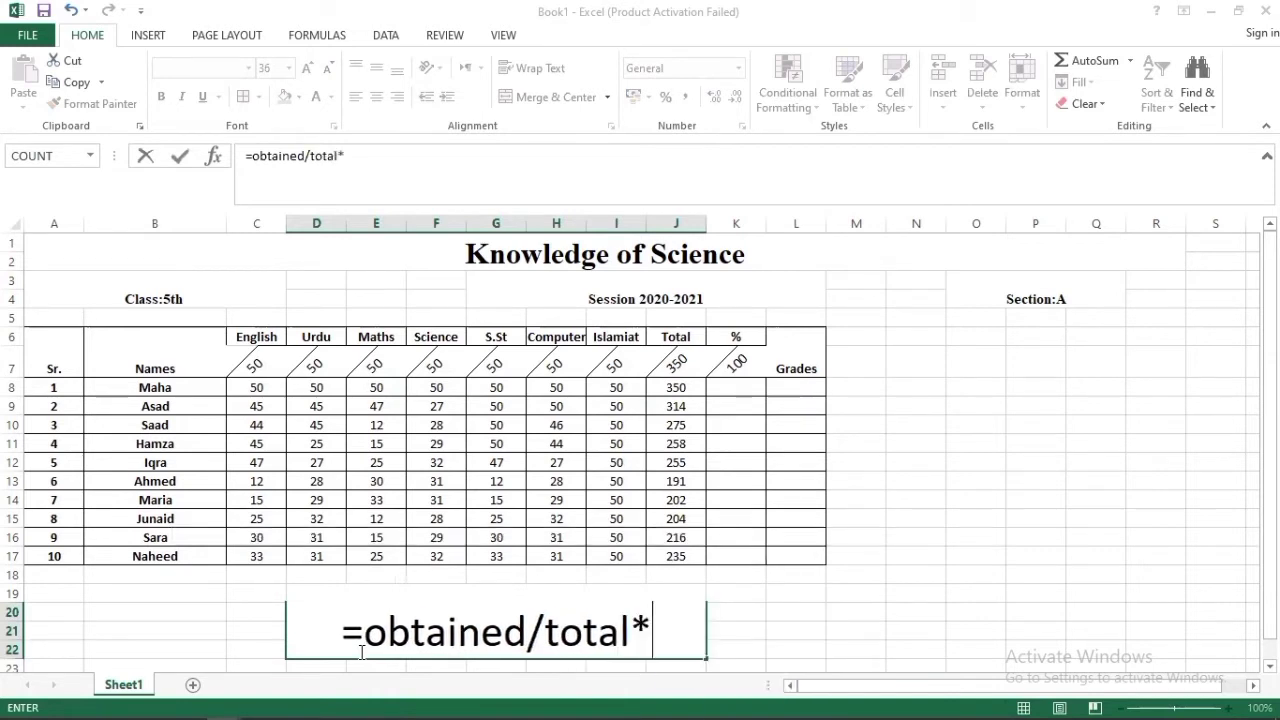
text(100)
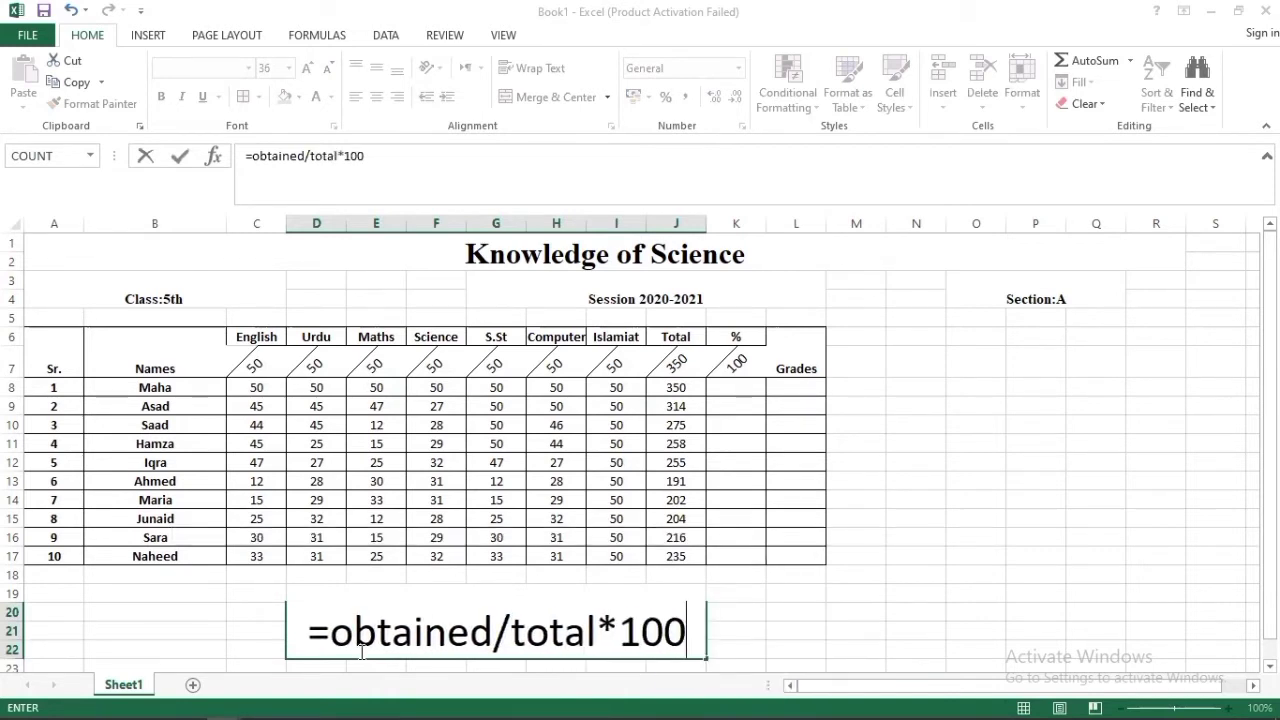
click(739, 384)
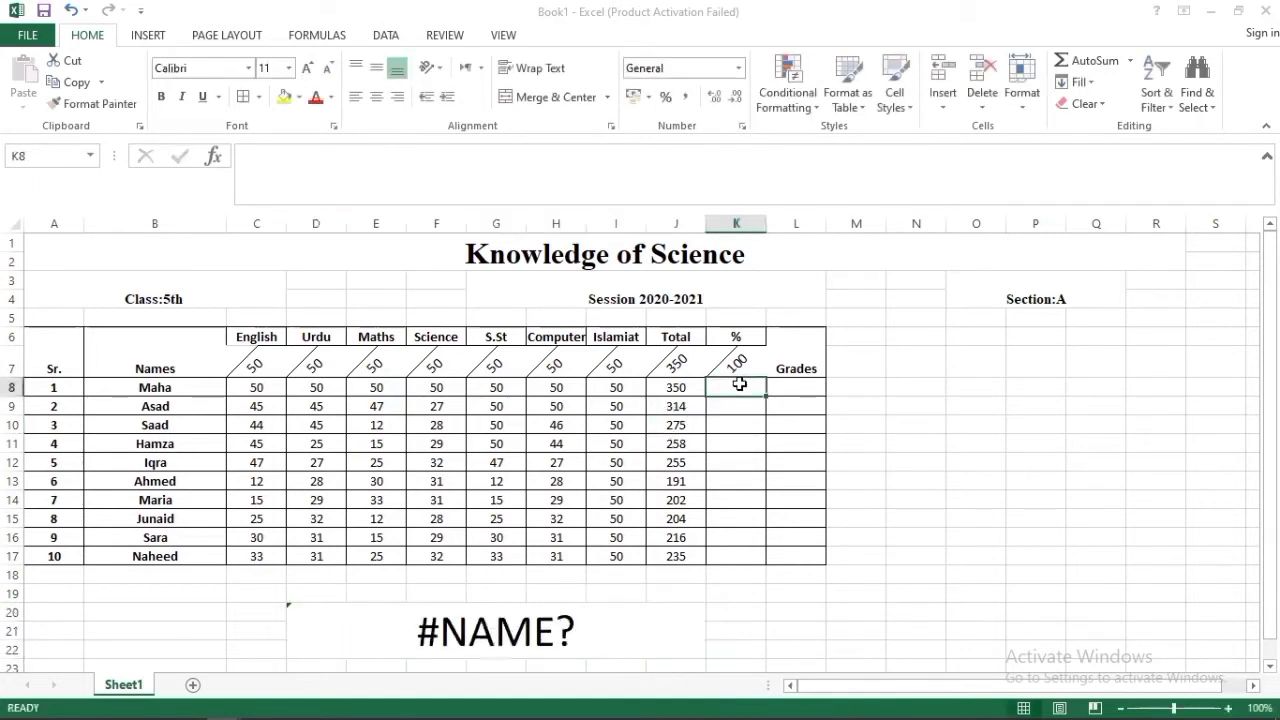
click(510, 616)
double_click(513, 617)
key(Escape)
key(Delete)
click(734, 388)
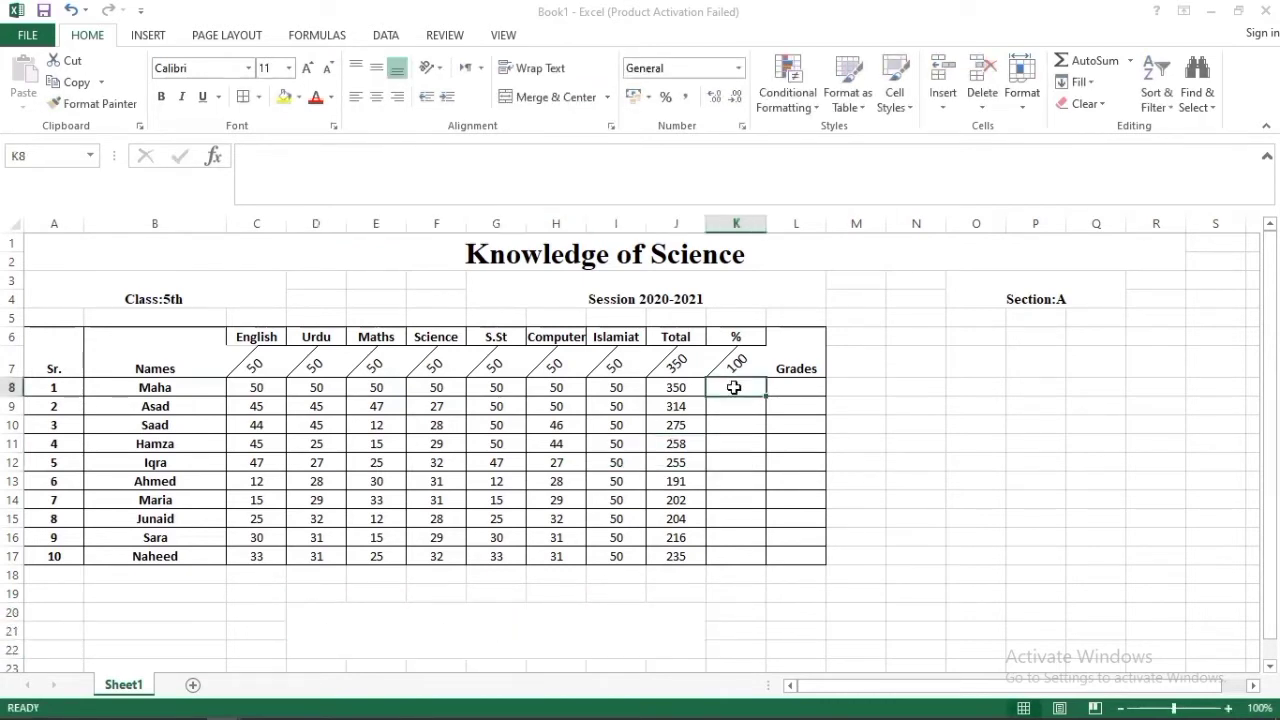
- Enter =J8/350*100 in K8 for Maha's percentage and copy it down to row 17
text(=)
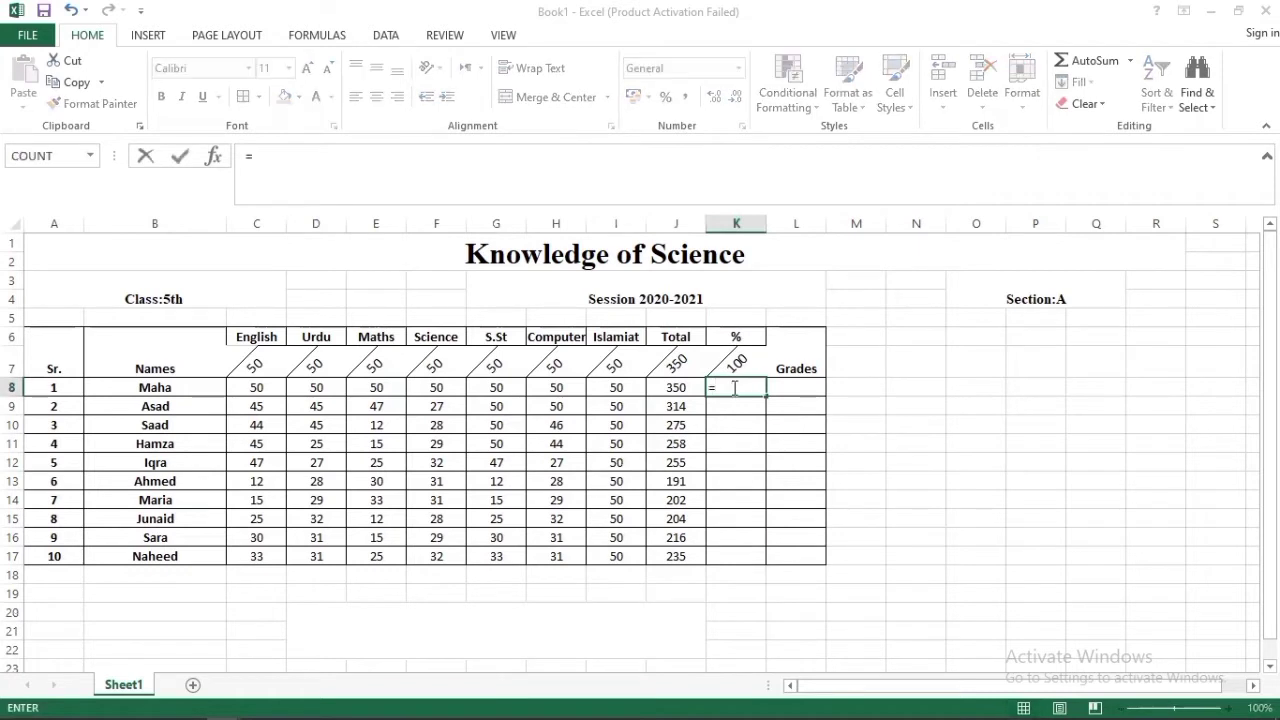
click(676, 387)
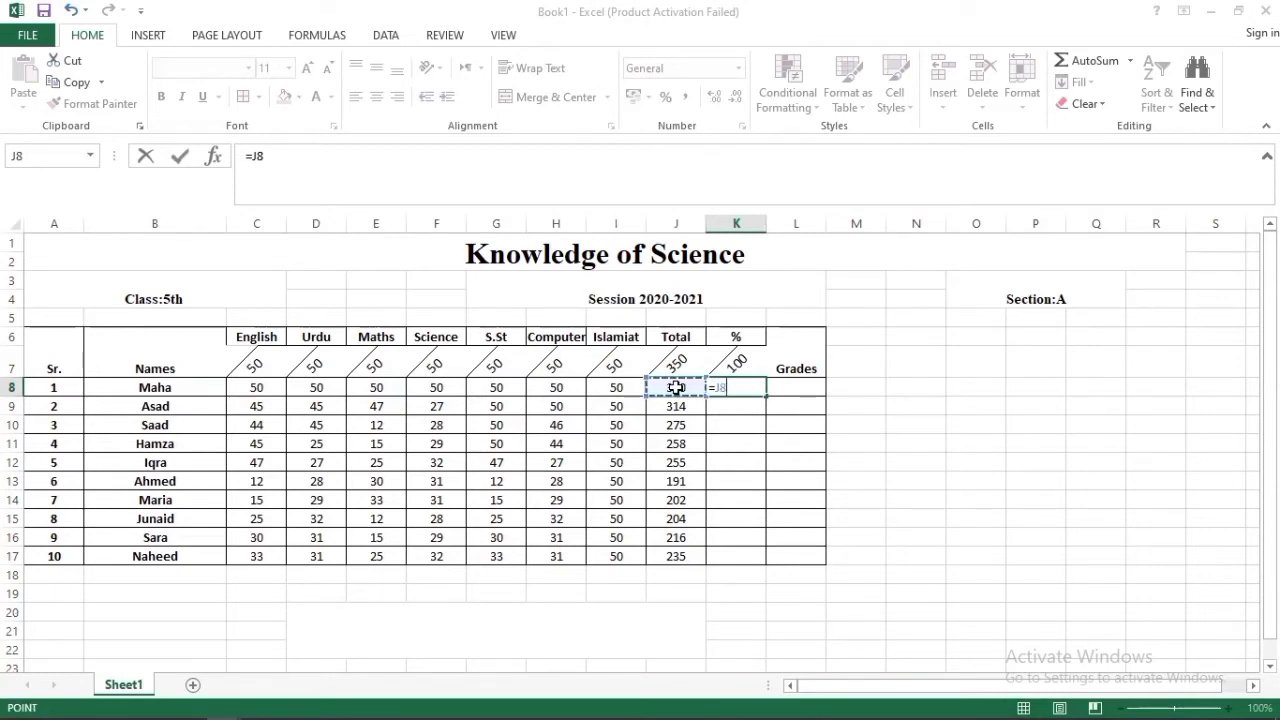
text(/)
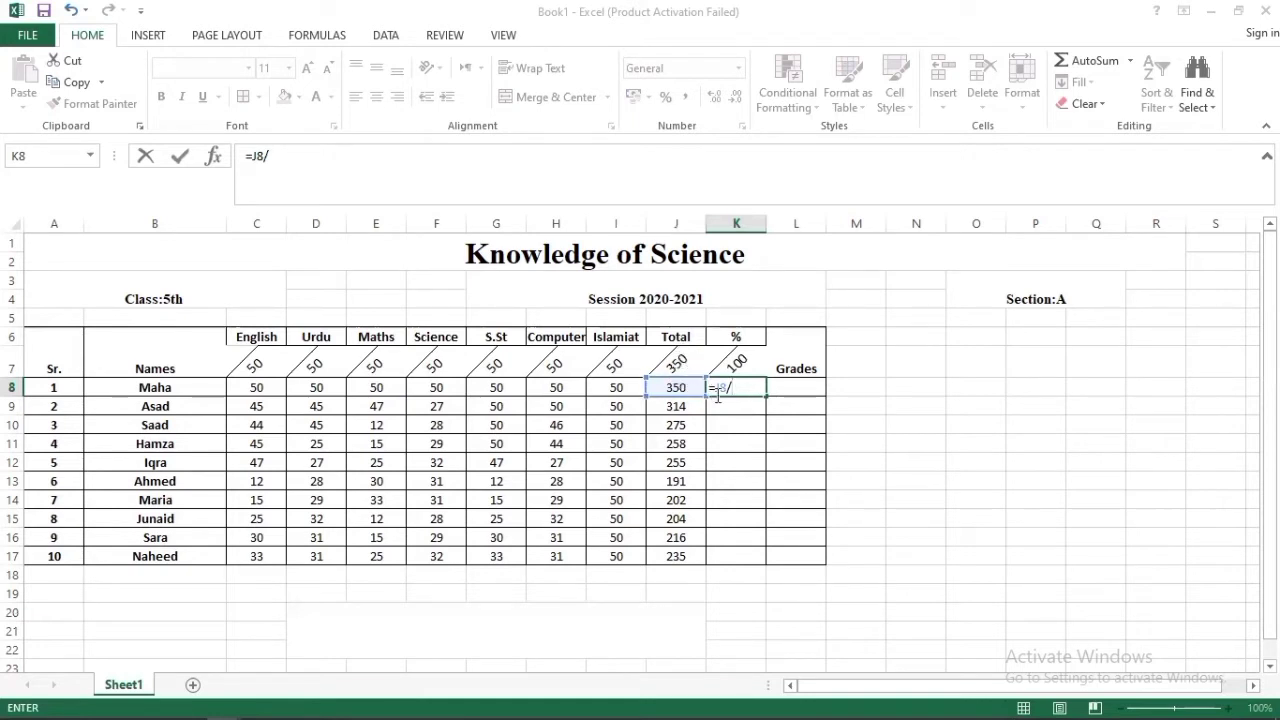
text(350*100)
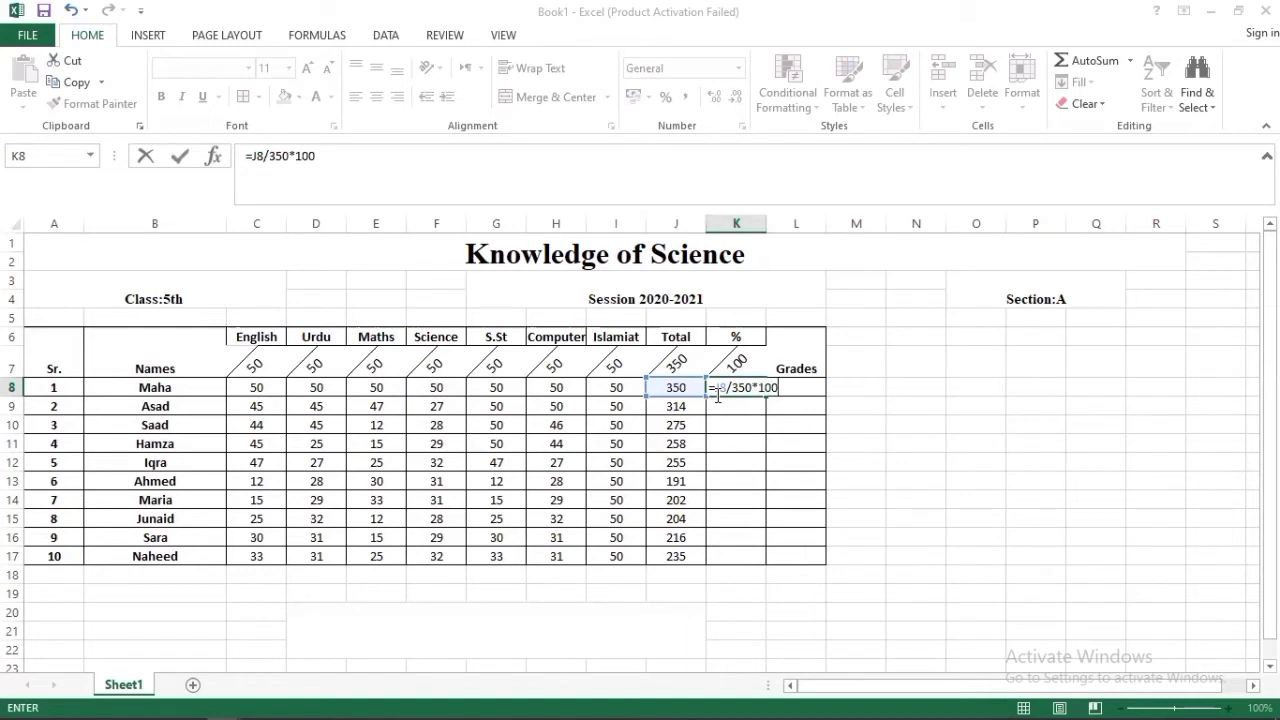
key(Return)
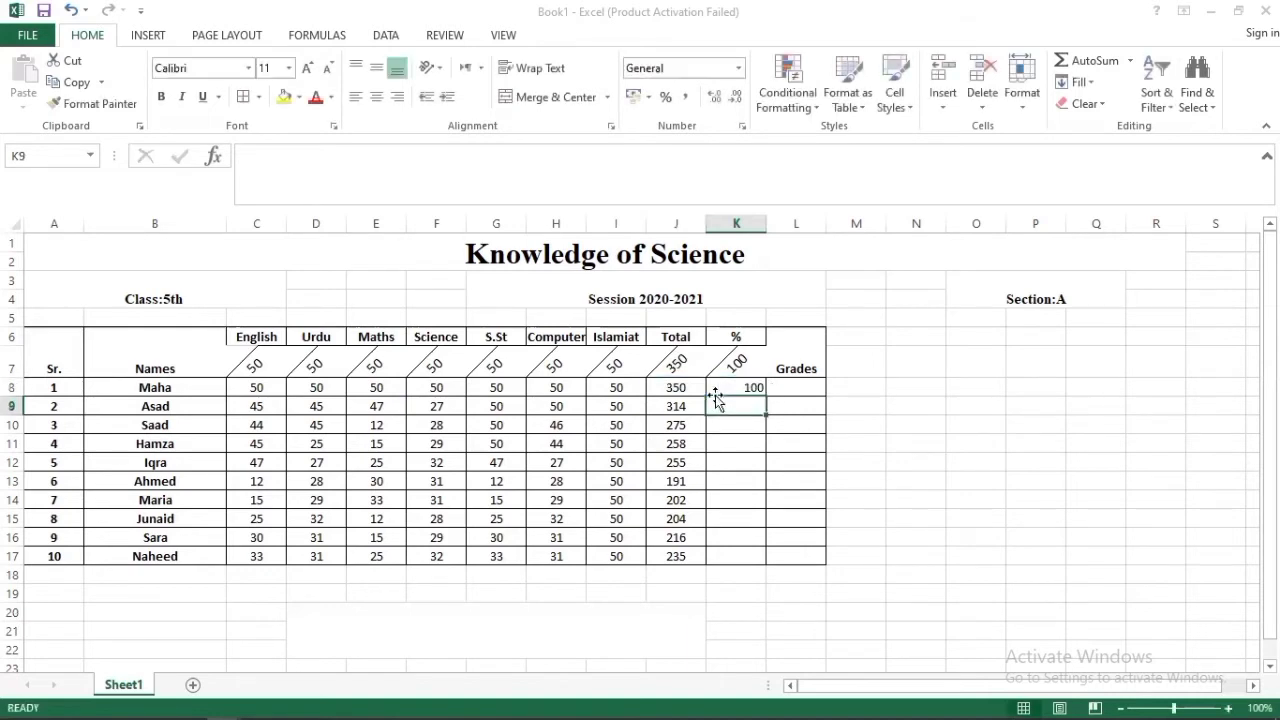
click(760, 386)
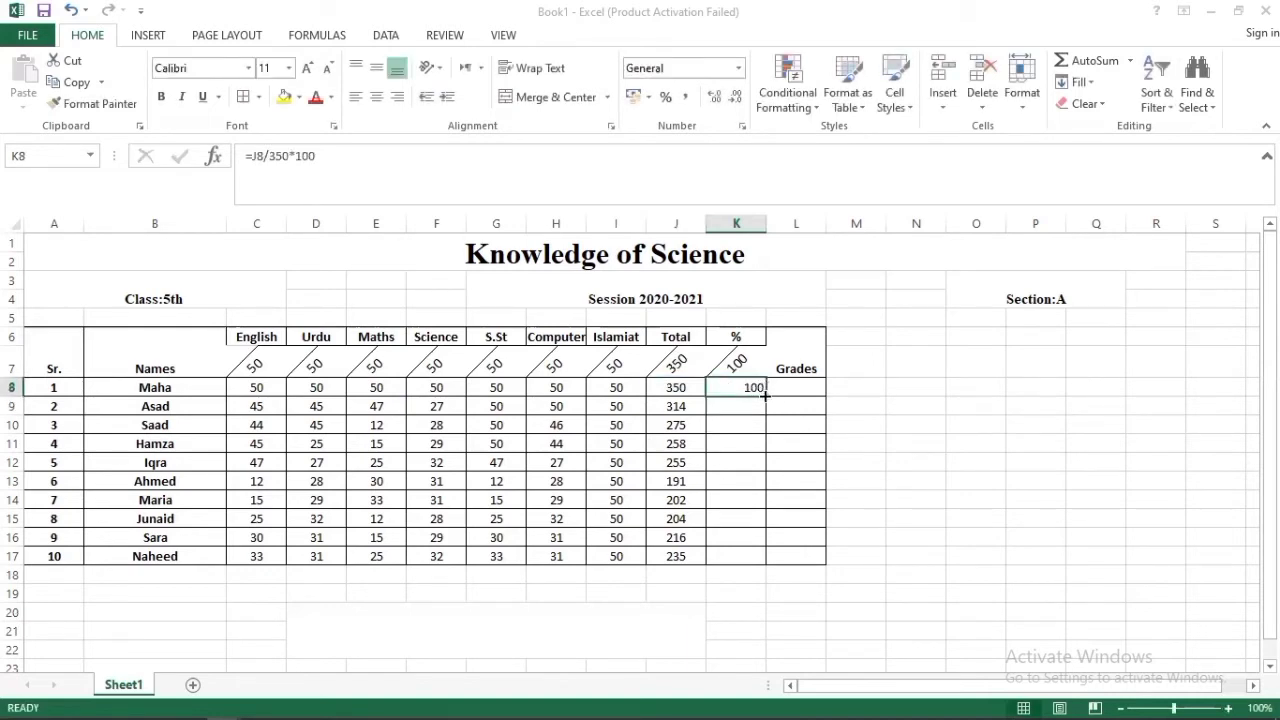
drag(765, 397, 758, 557)
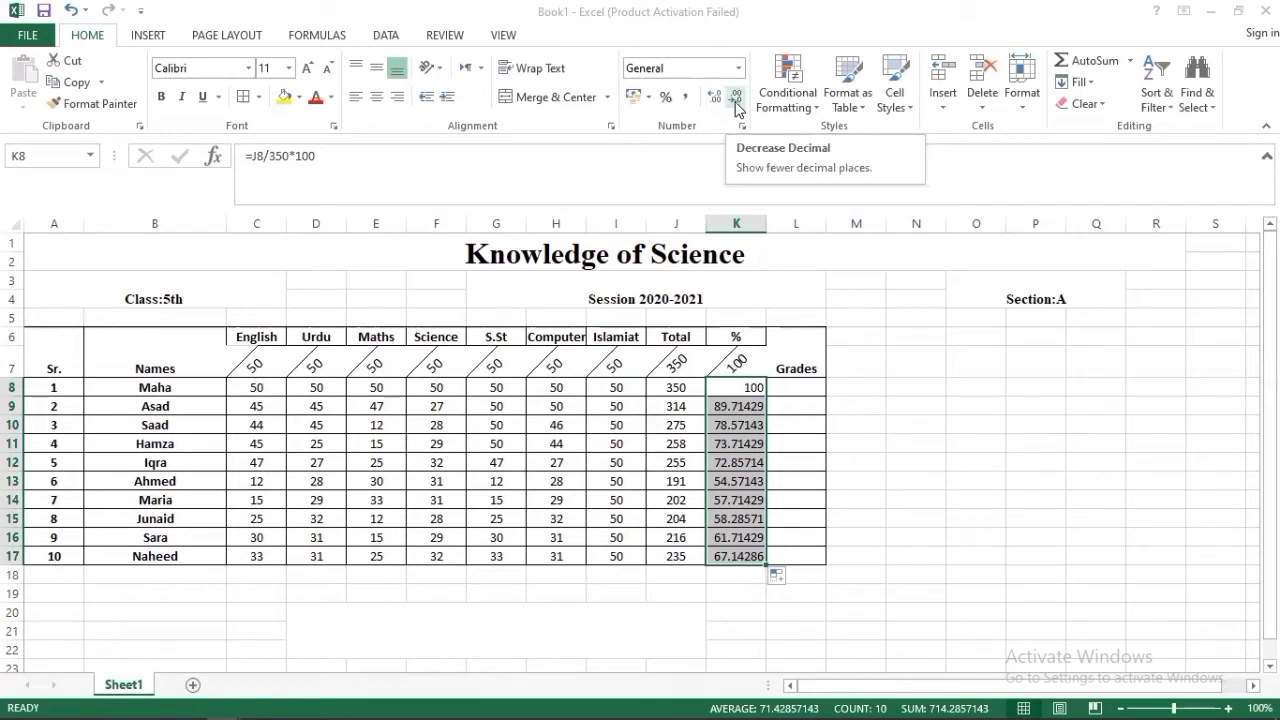
- Format the % column to one decimal place, showing 100.0 down to 67.1
click(737, 98)
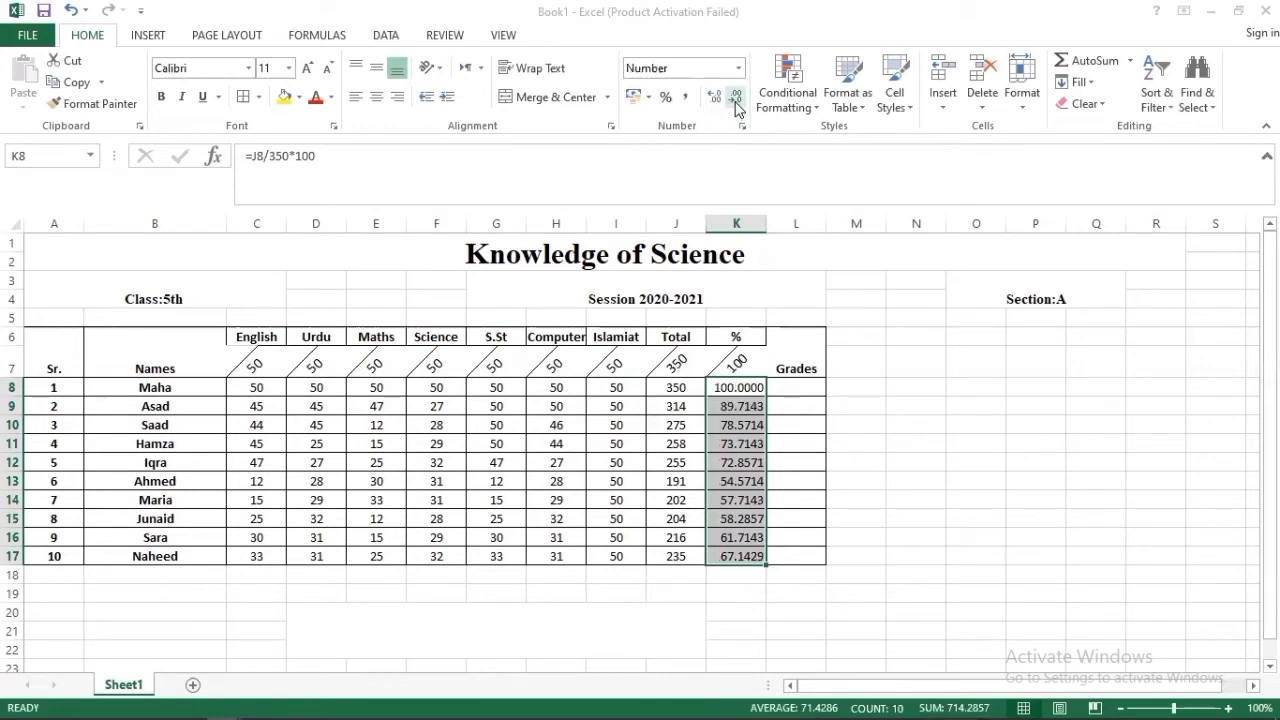
click(736, 104)
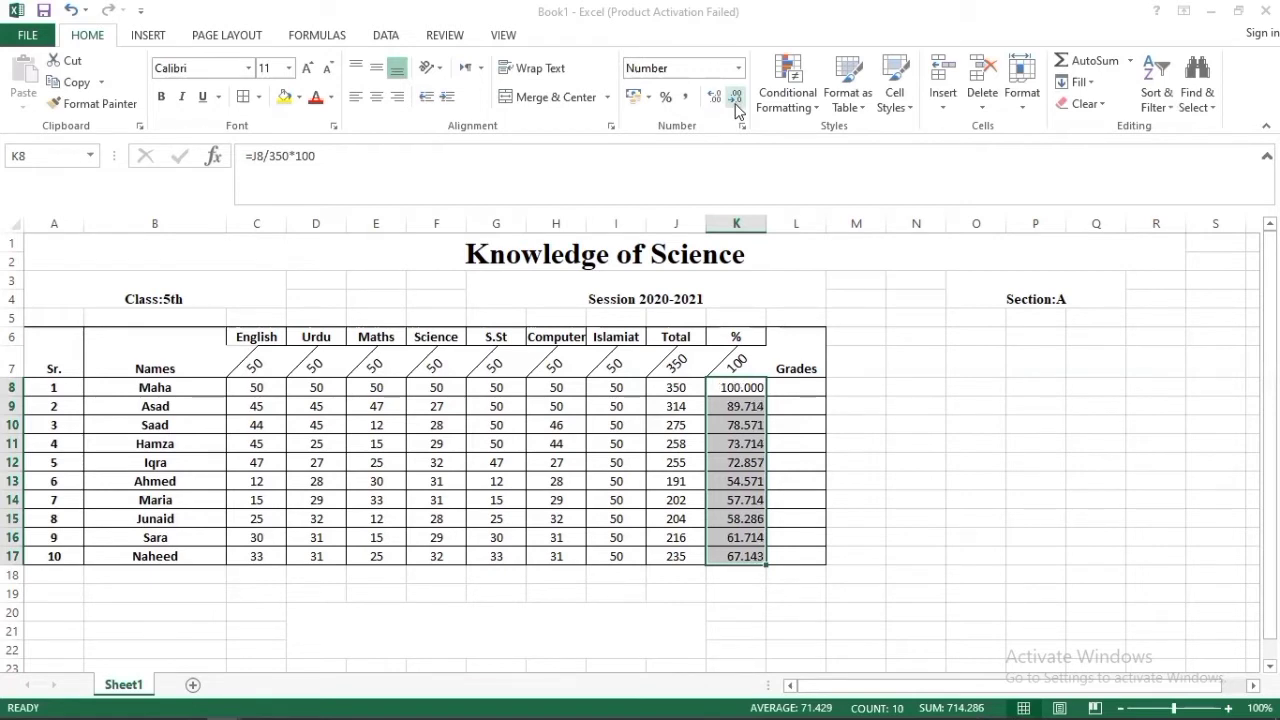
click(736, 104)
click(736, 104)
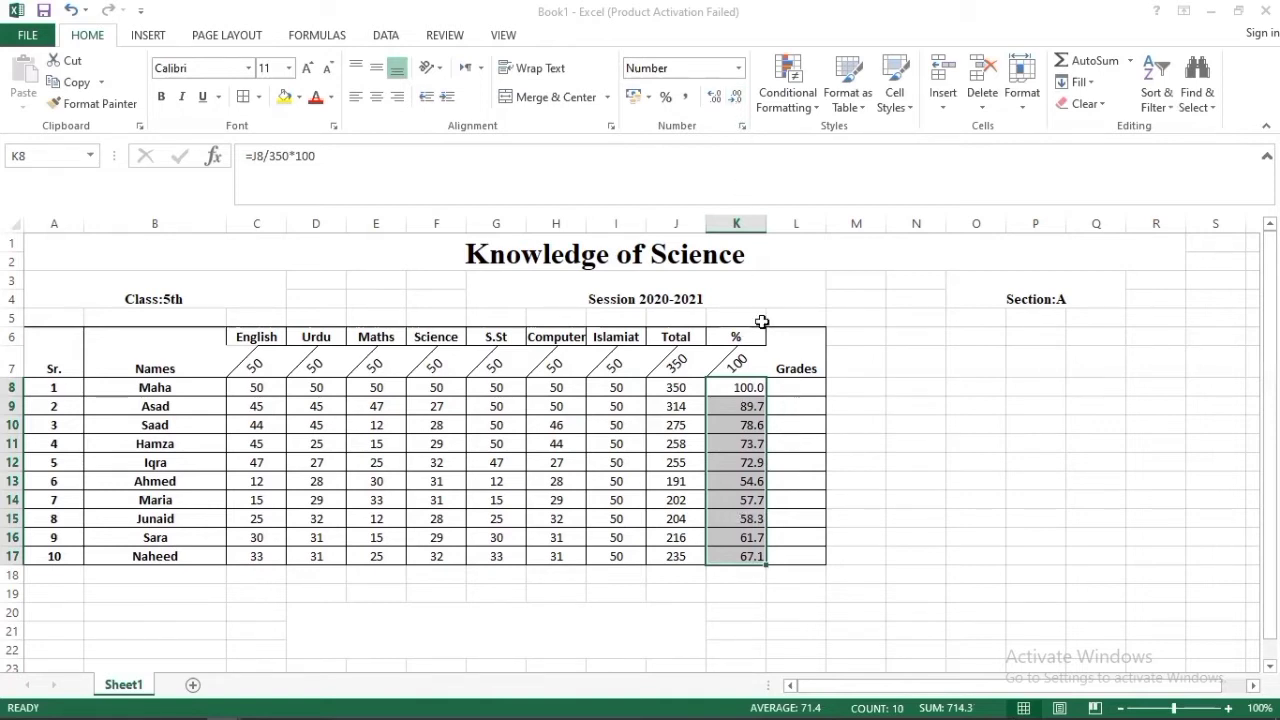
click(736, 98)
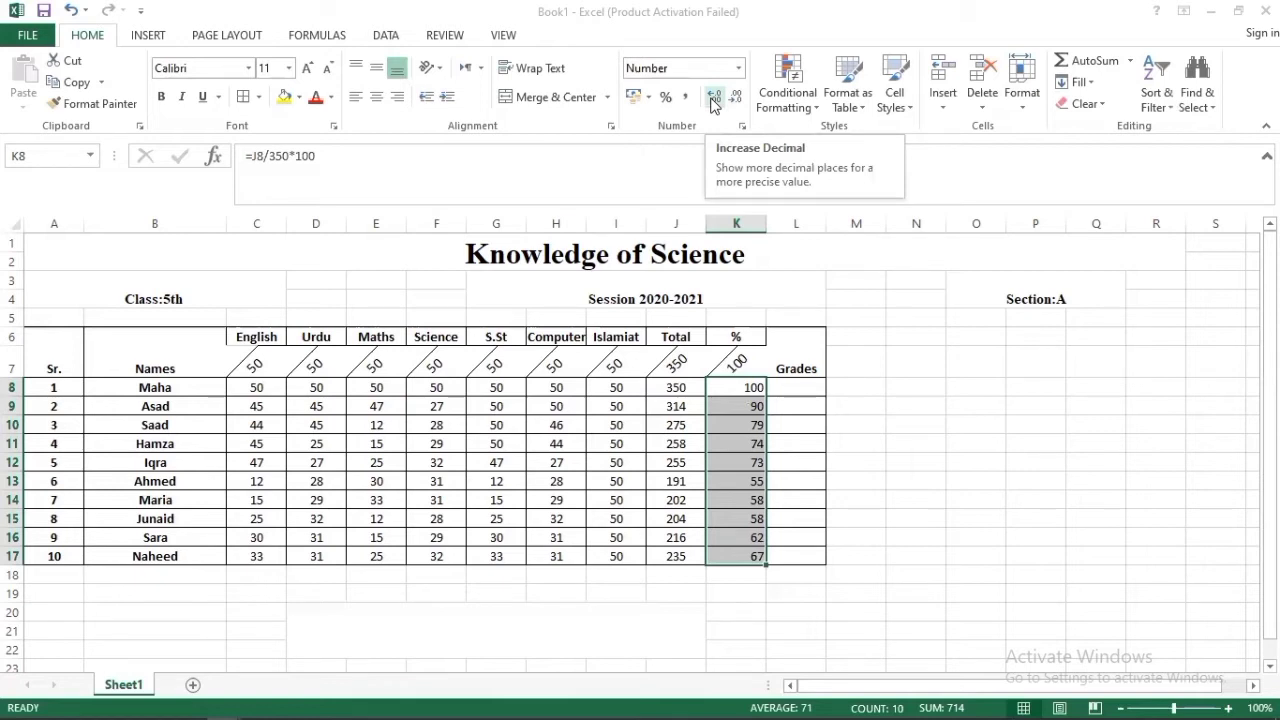
click(713, 98)
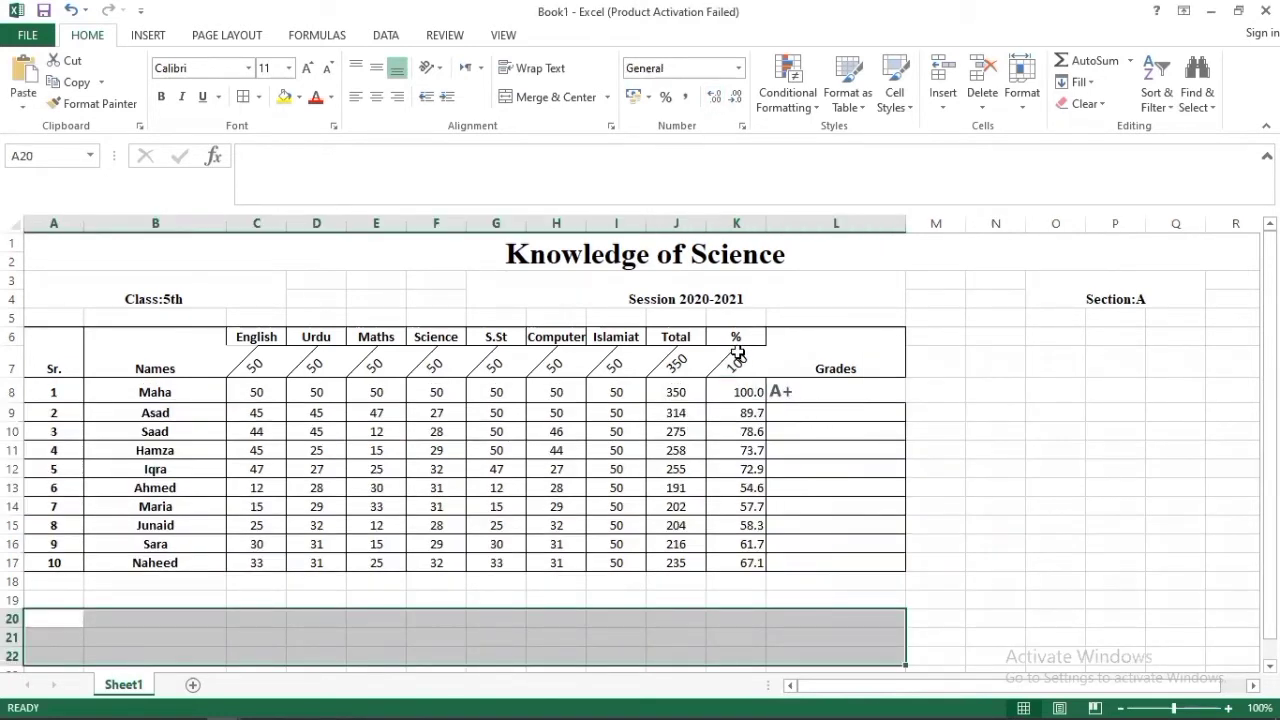
- Merge A20:L22, then enter grades A+ 90-100, A 80-90 and B 70-80 in N8:O10
click(550, 98)
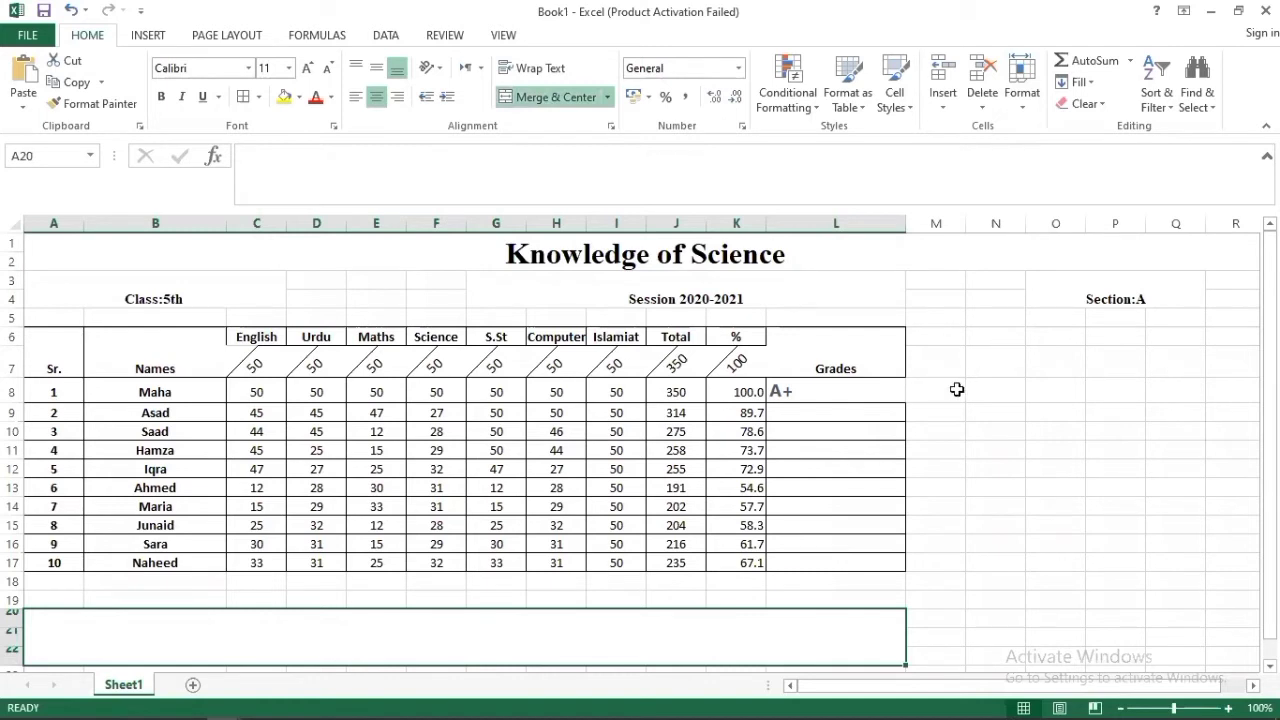
click(1000, 391)
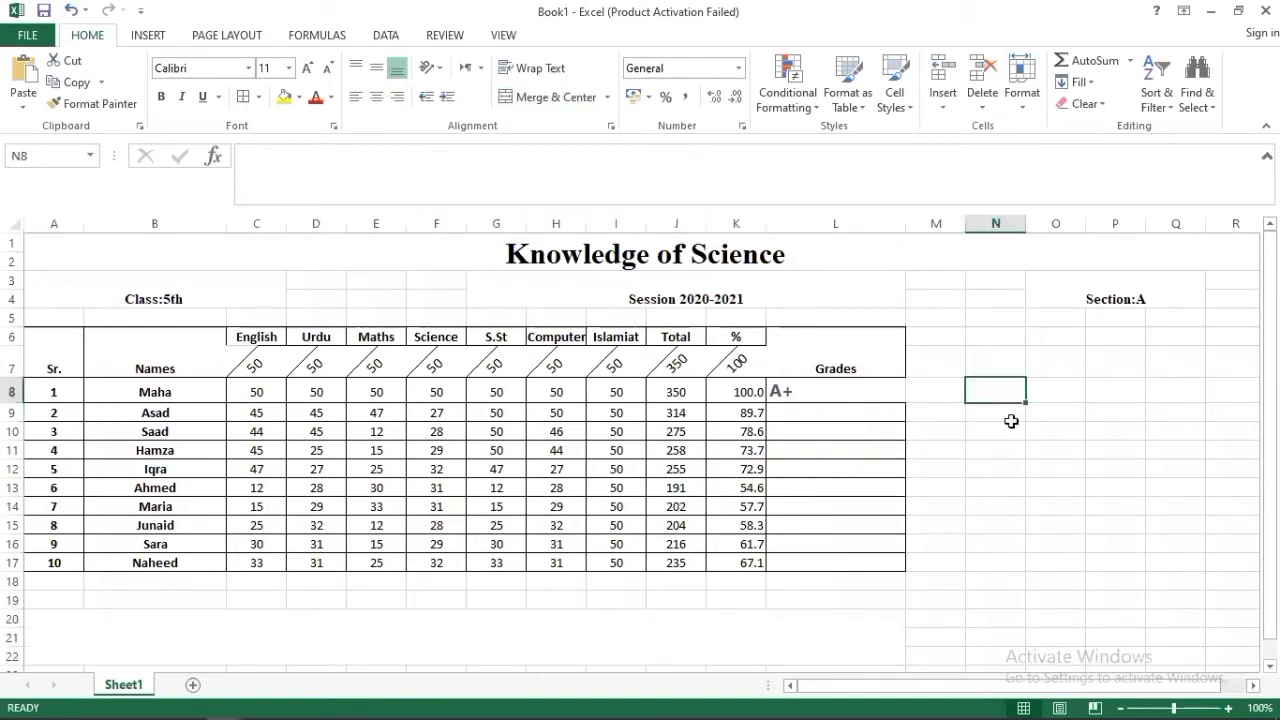
text(A+)
key(Tab)
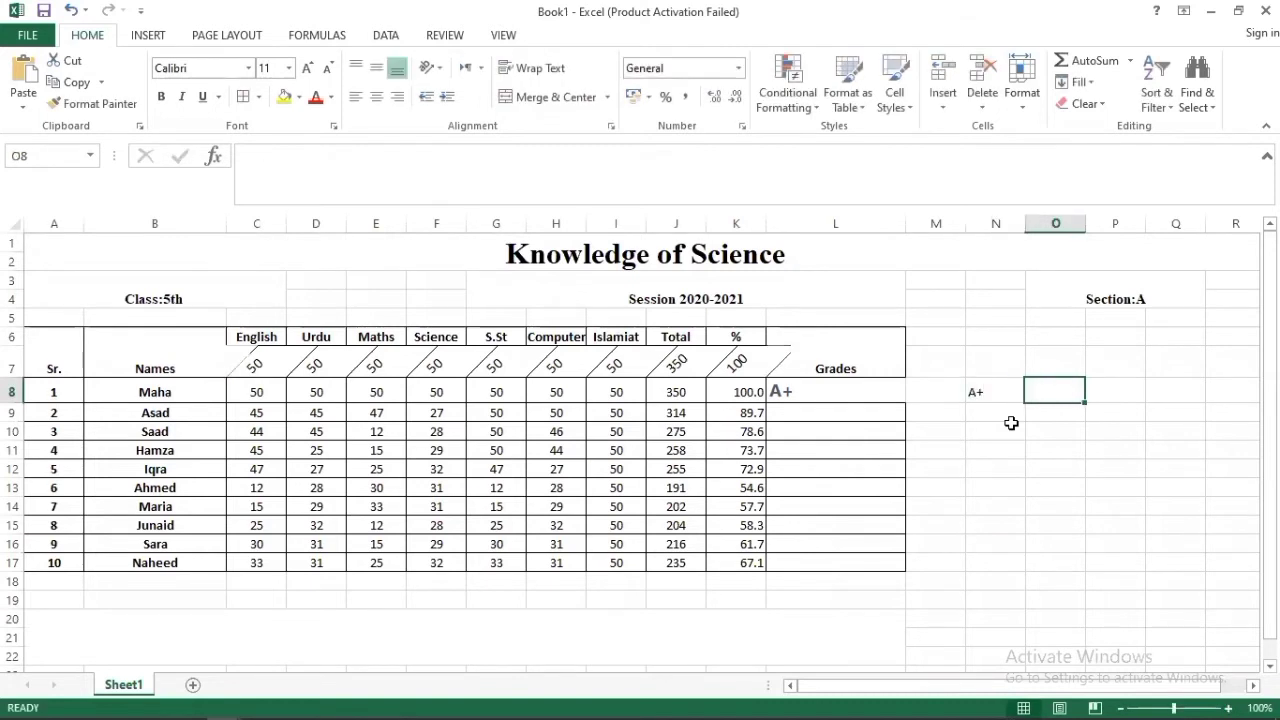
text(100)
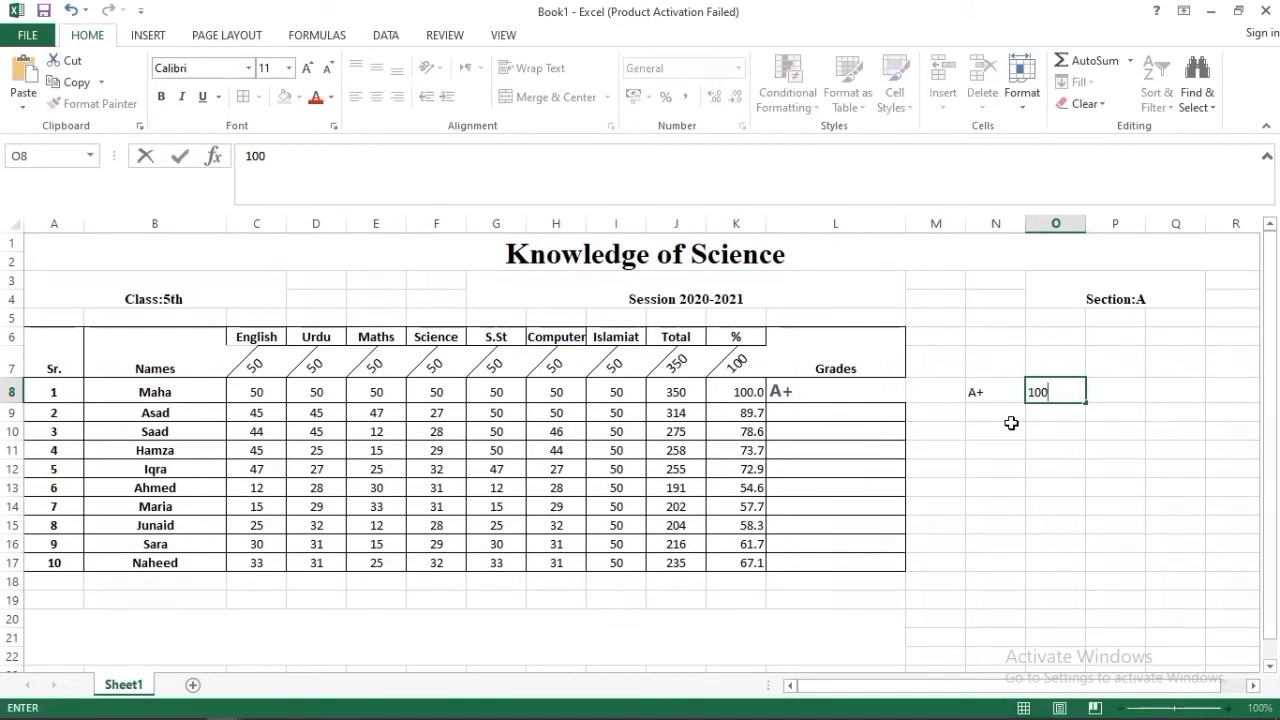
key(BackSpace)
key(BackSpace)
key(BackSpace)
text(90-100)
key(Return)
click(1011, 423)
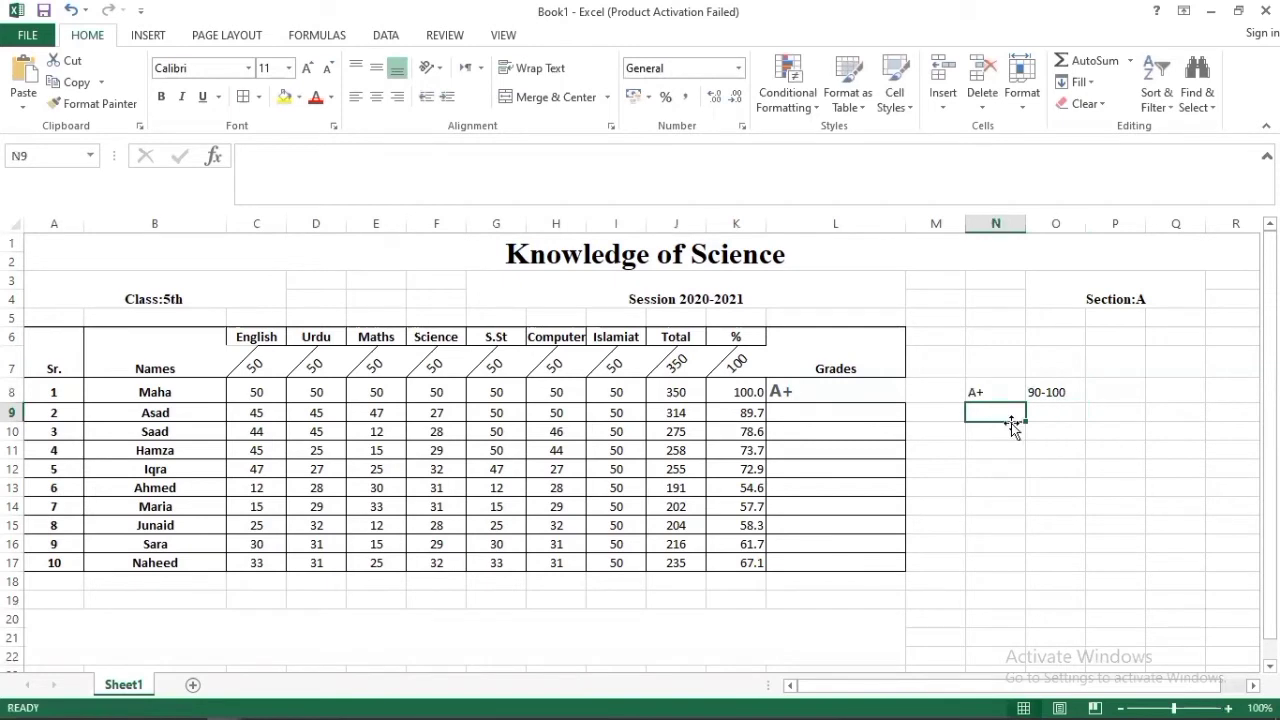
text(A+)
key(Tab)
click(1011, 423)
key(BackSpace)
text(A)
key(BackSpace)
key(Tab)
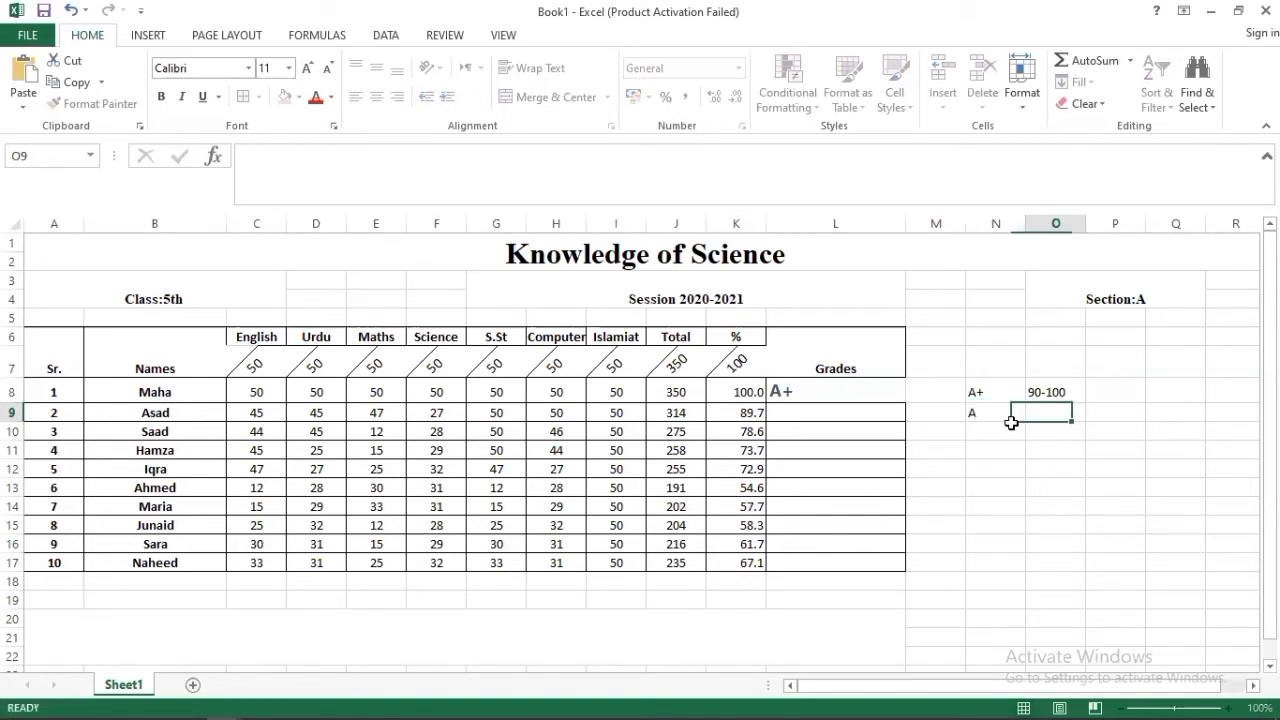
text(8)
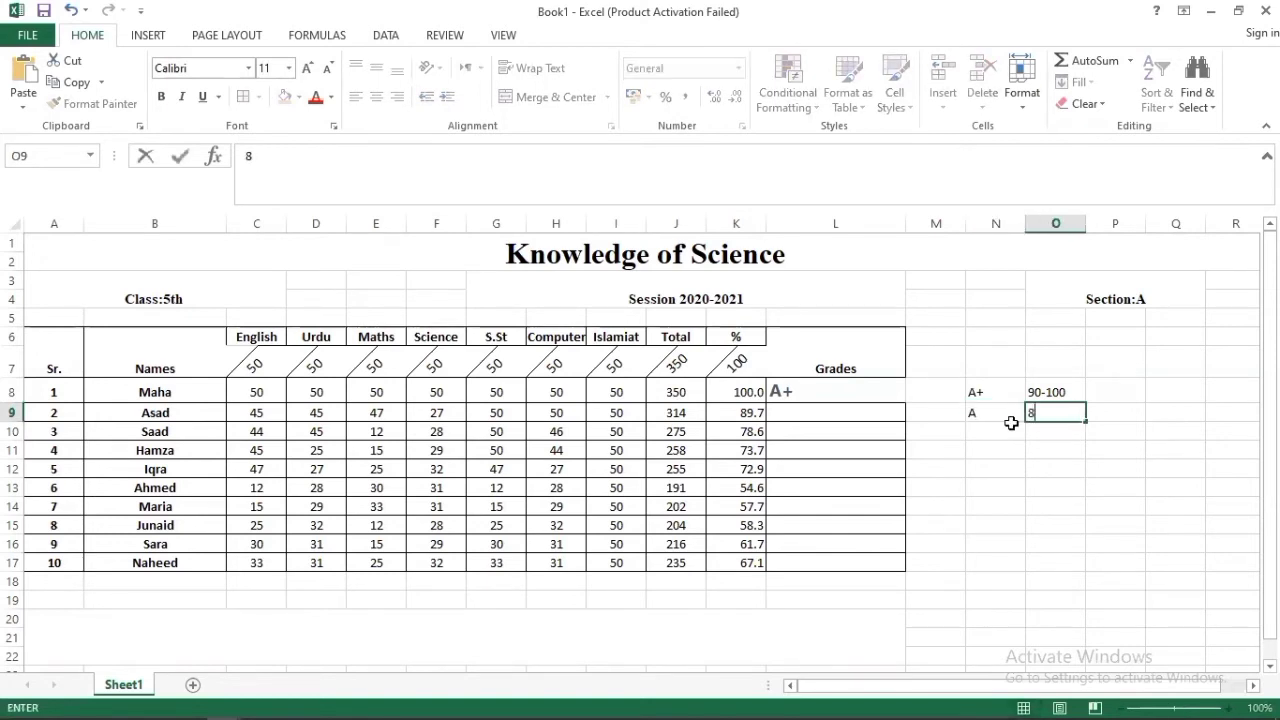
text(0-90)
key(Return)
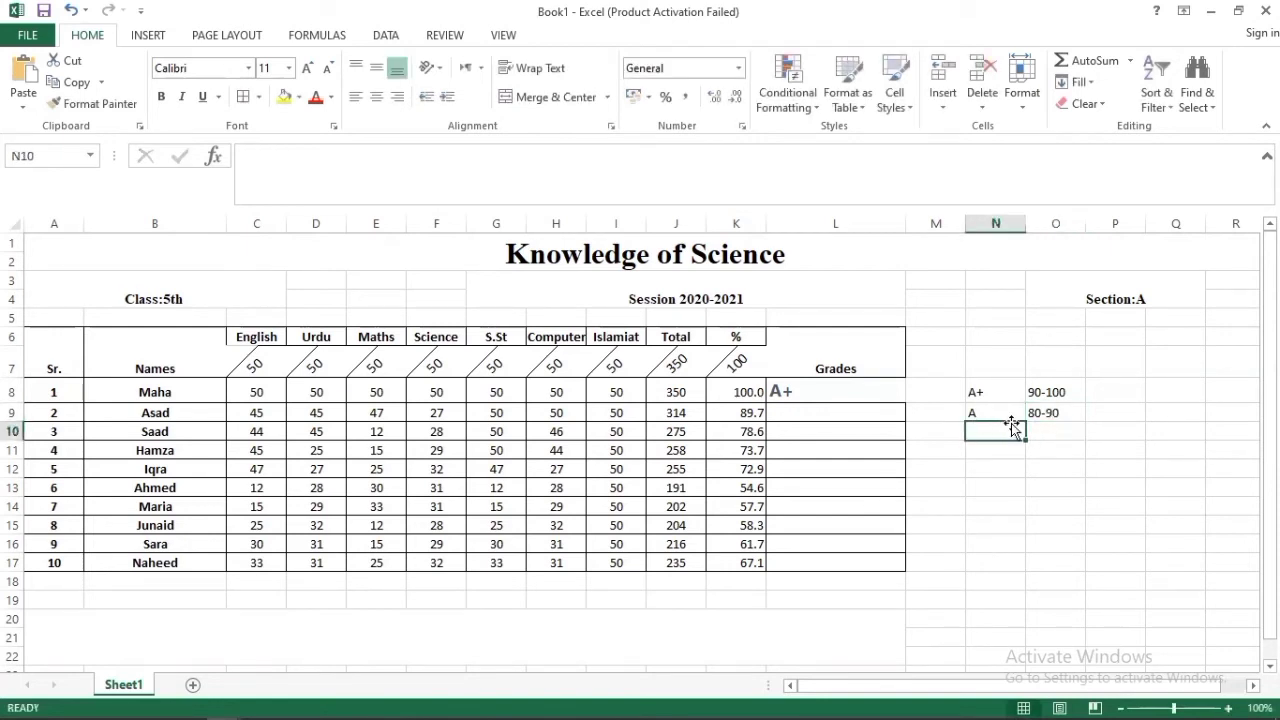
text(B)
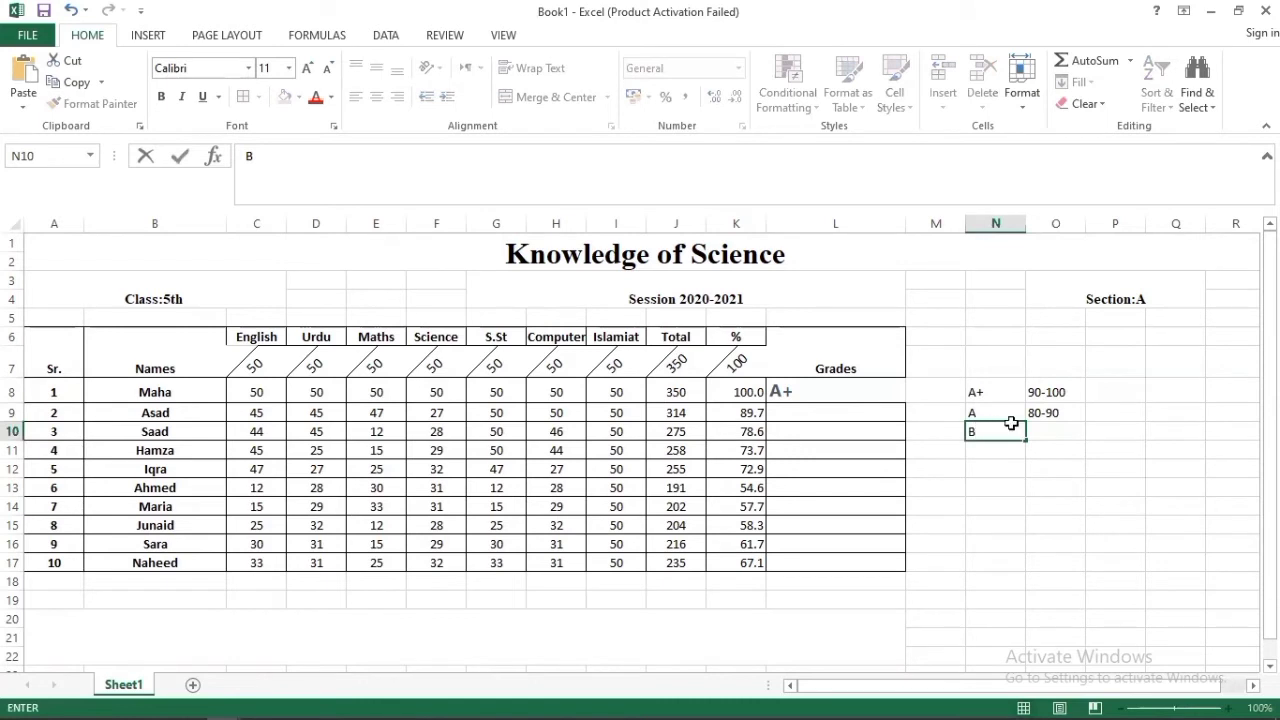
key(Tab)
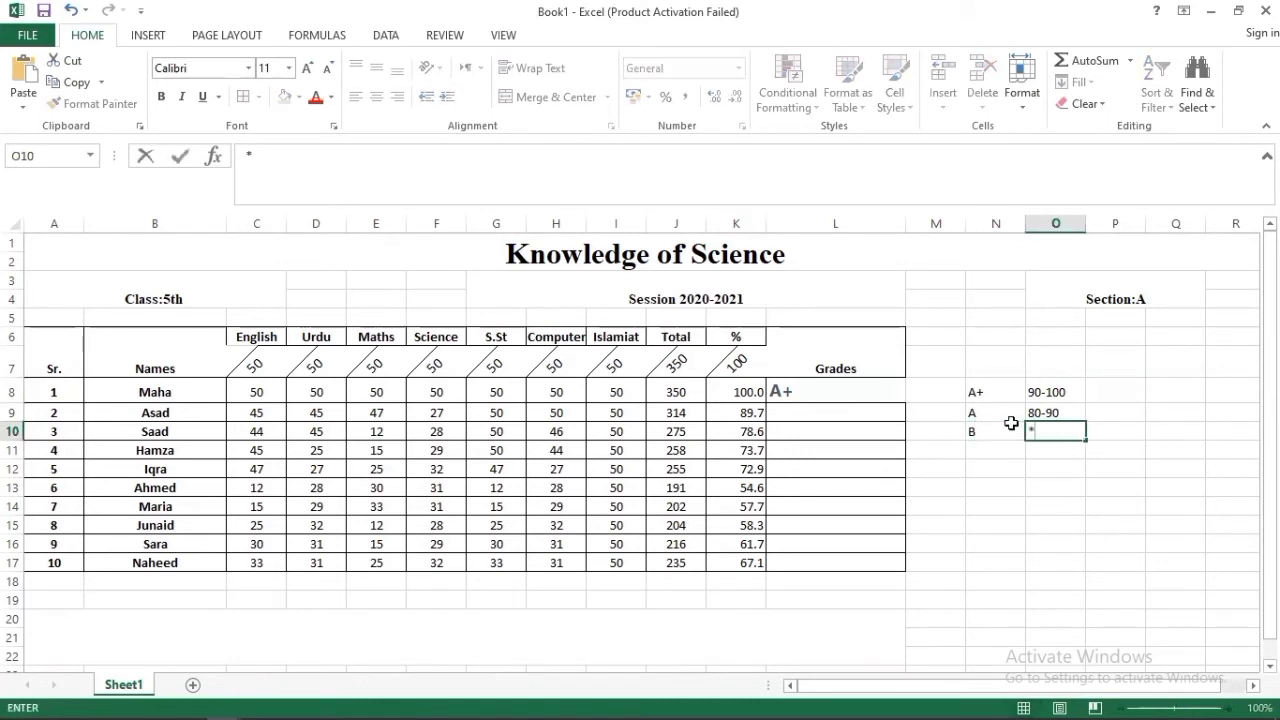
text(70-*)
key(BackSpace)
text(80)
key(Return)
- Add grades C 60-70, D 50-60, E 40-50 and F Below-40 to the criteria table
key(Left)
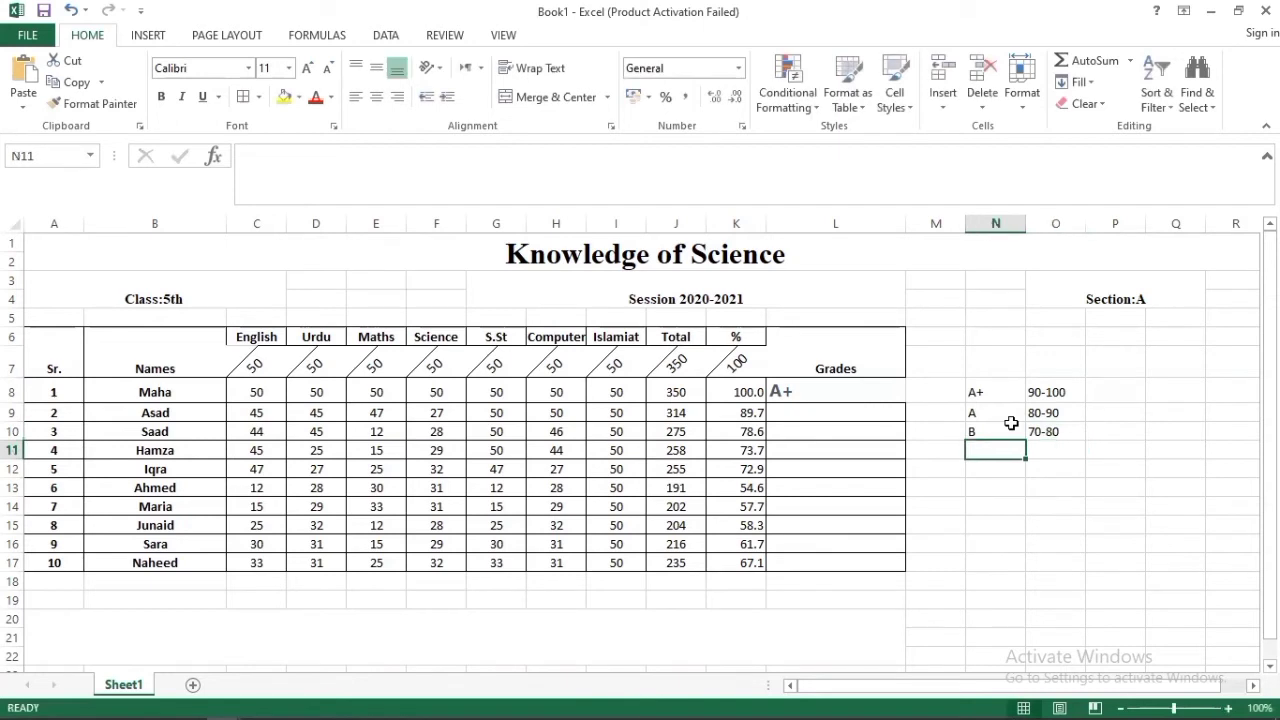
text(C)
key(Tab)
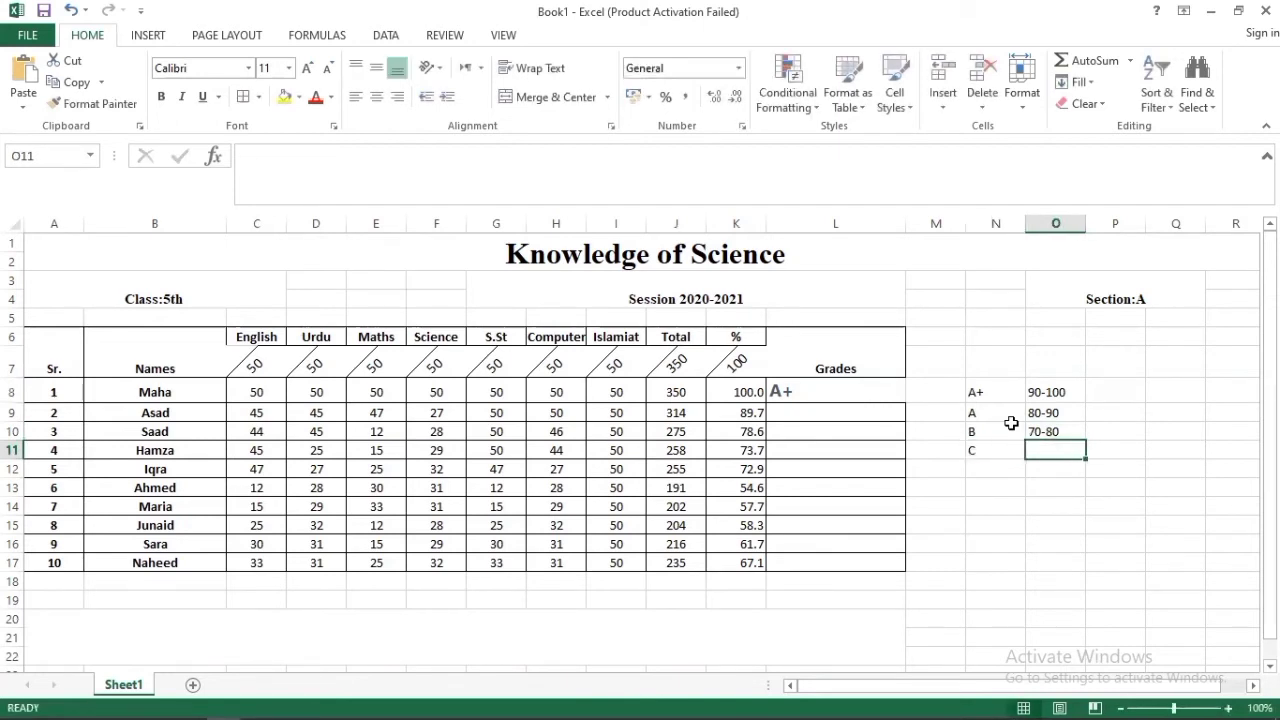
text(60)
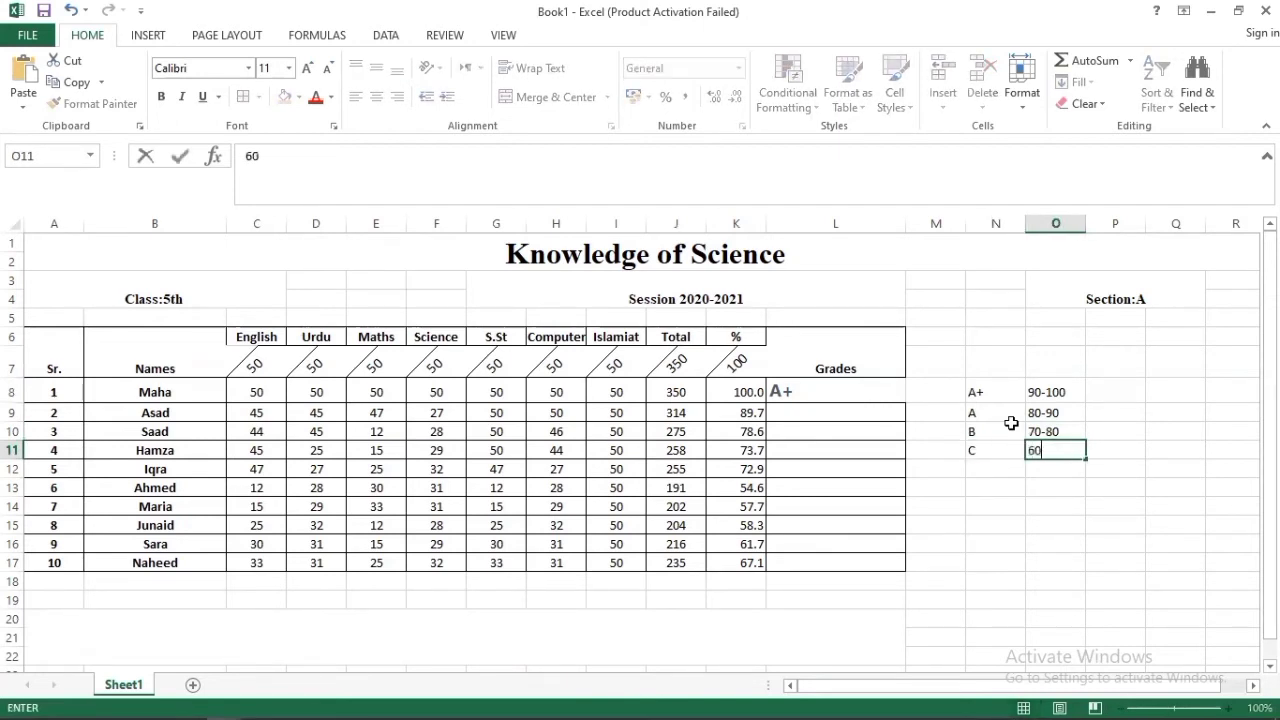
text(-70)
key(Return)
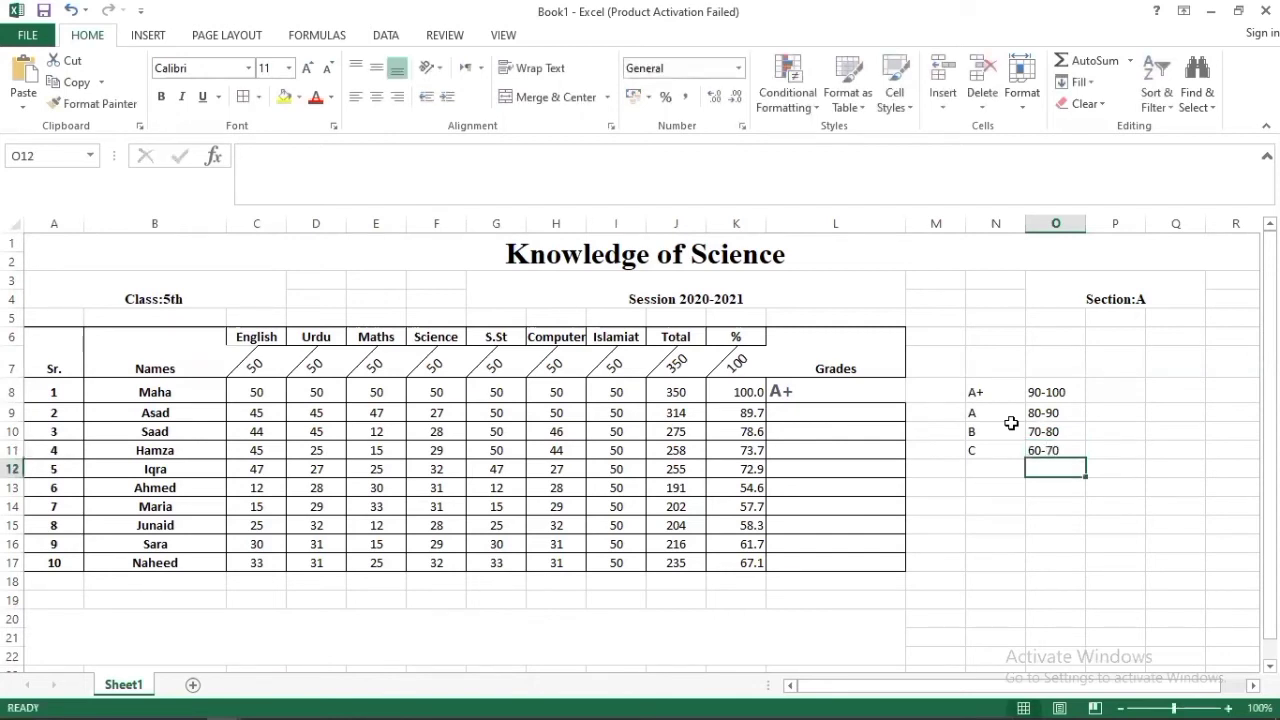
key(Left)
text(D)
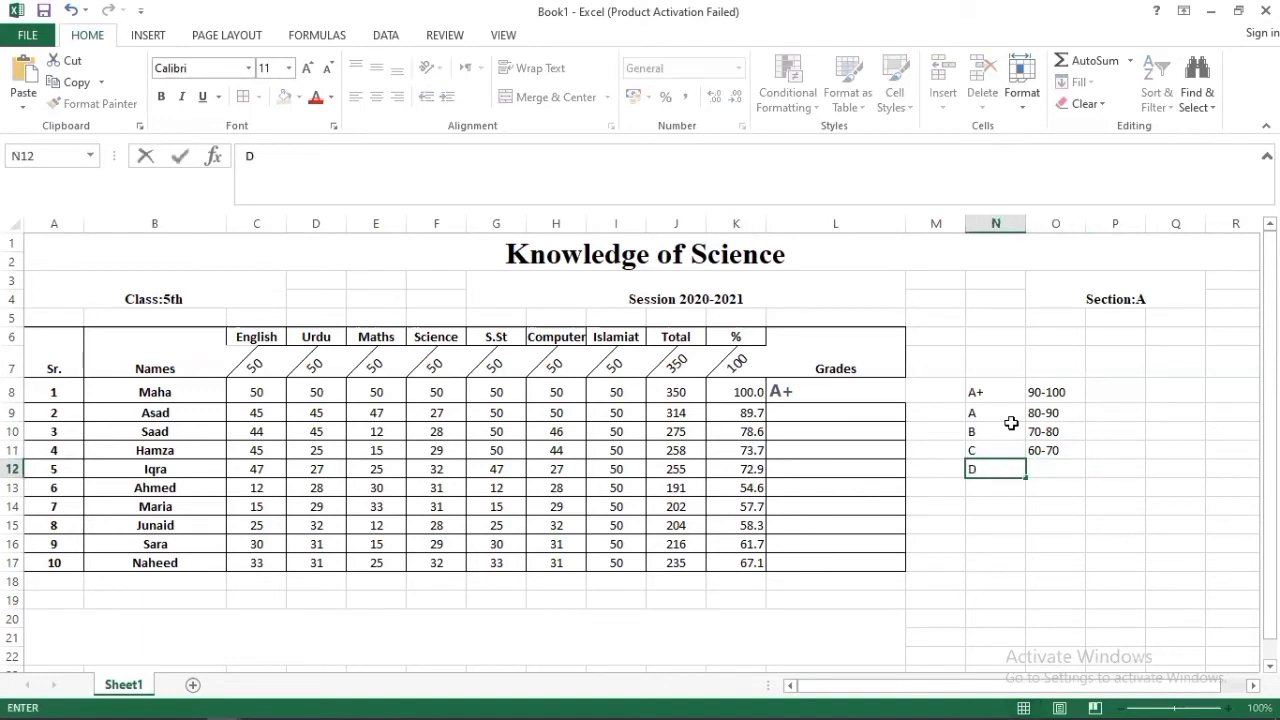
key(Right)
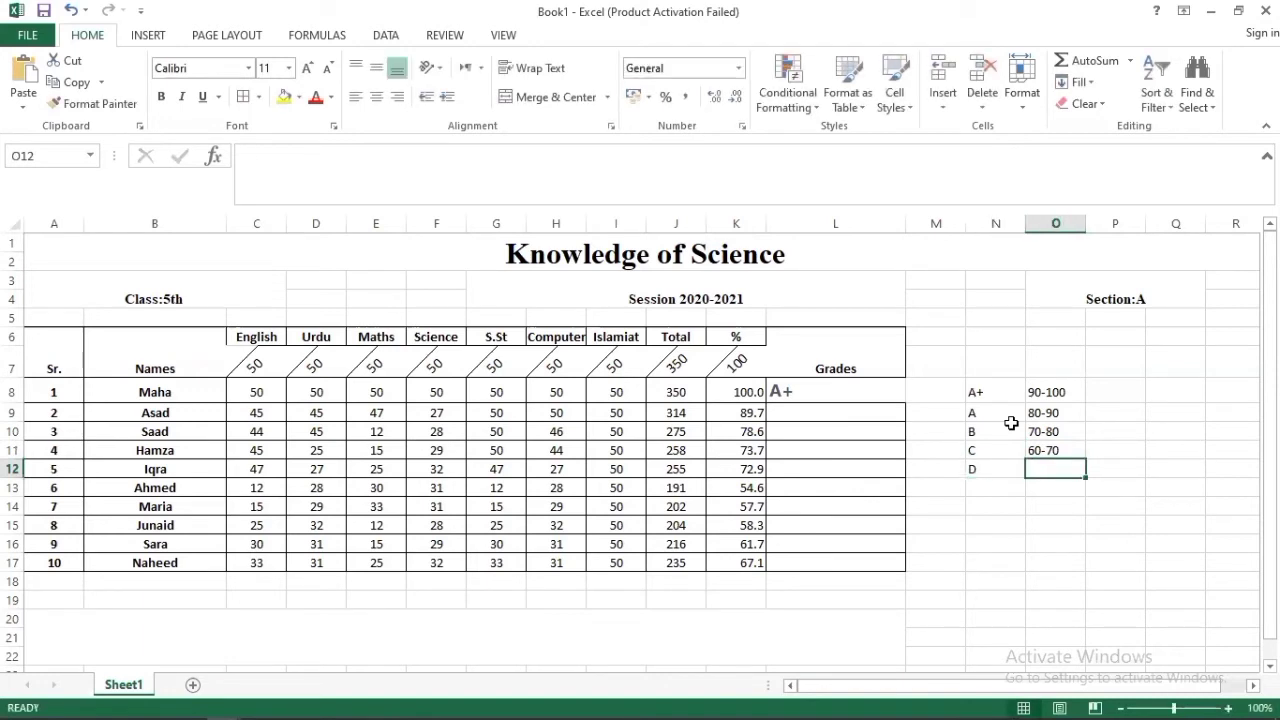
text(50-)
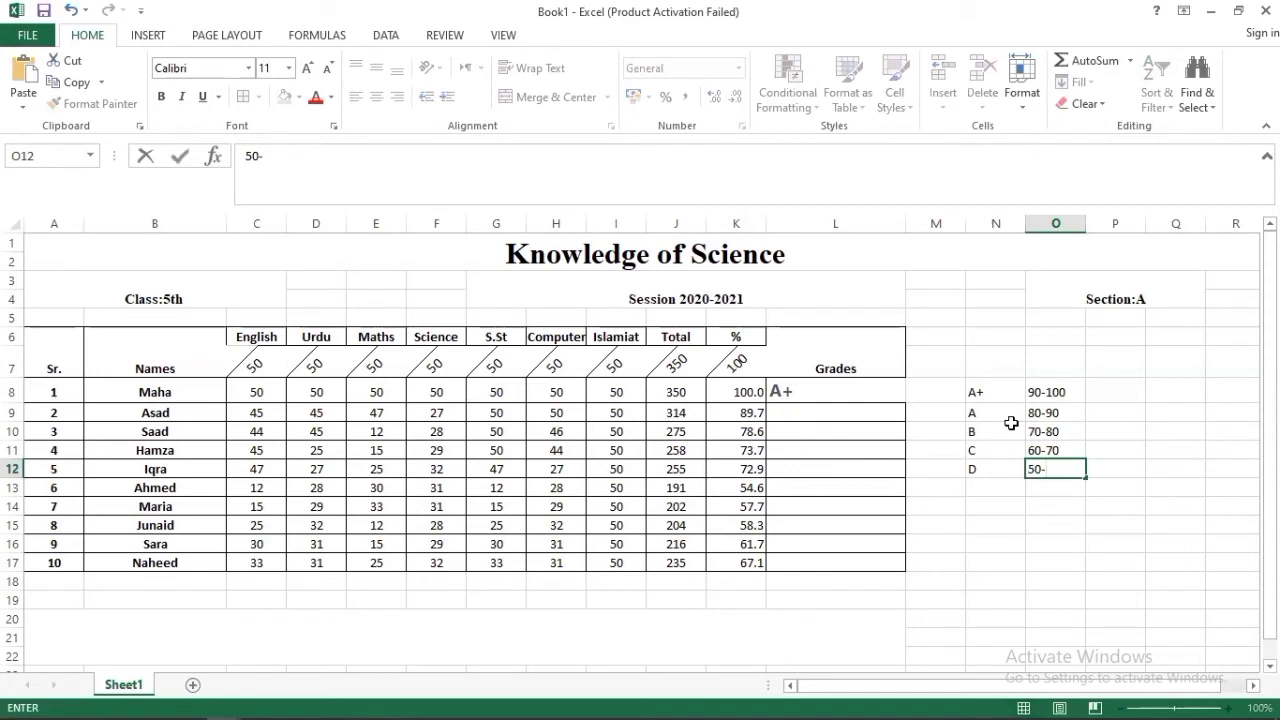
text(40)
key(BackSpace)
key(BackSpace)
text(60)
key(Return)
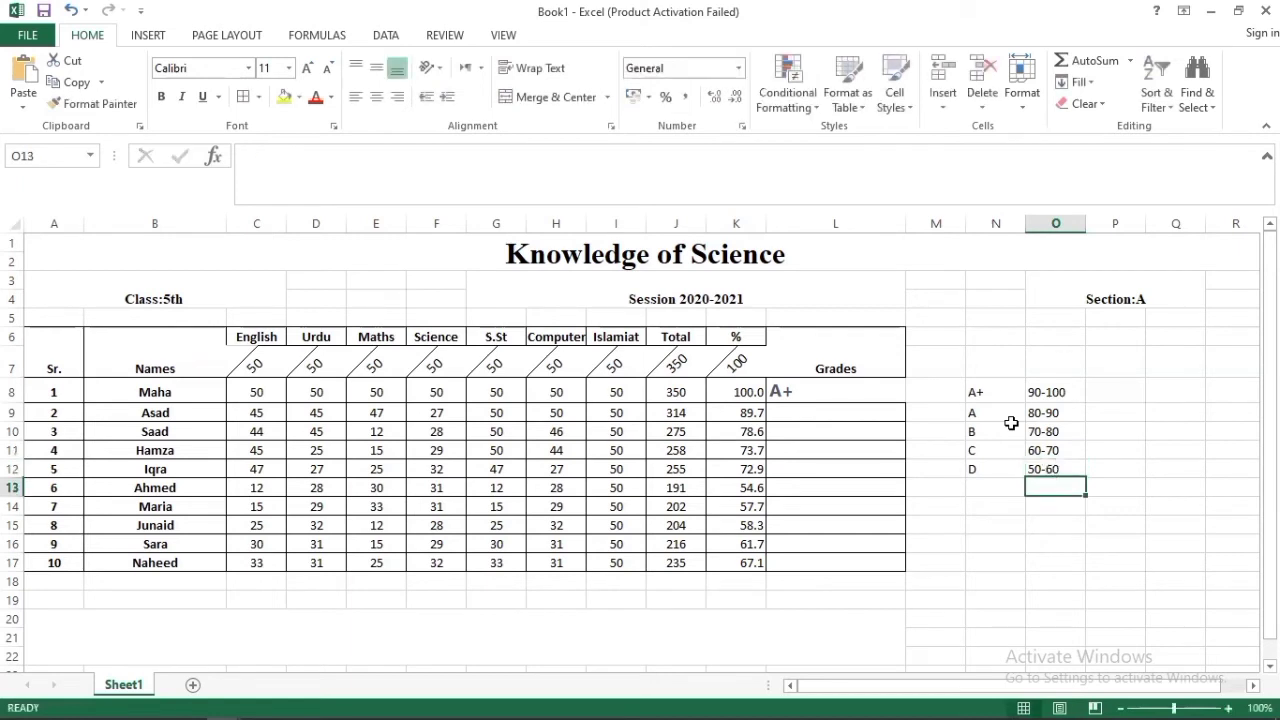
key(Left)
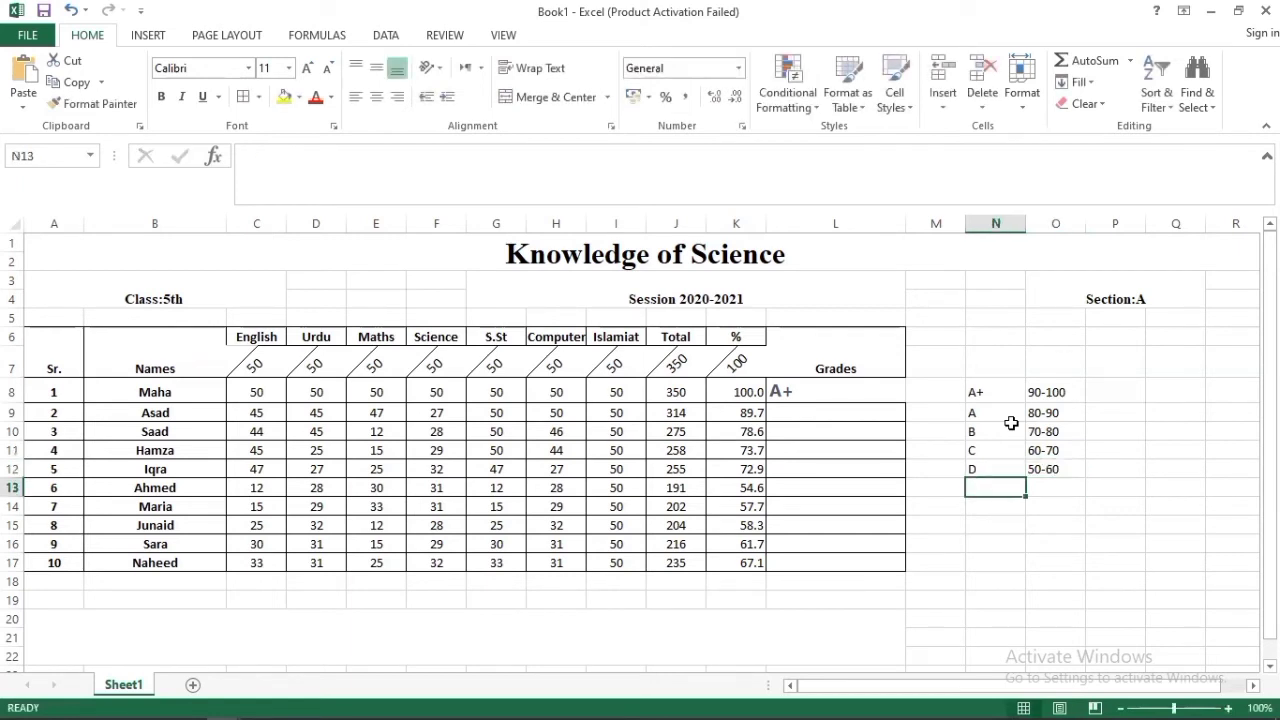
text(E)
key(Right)
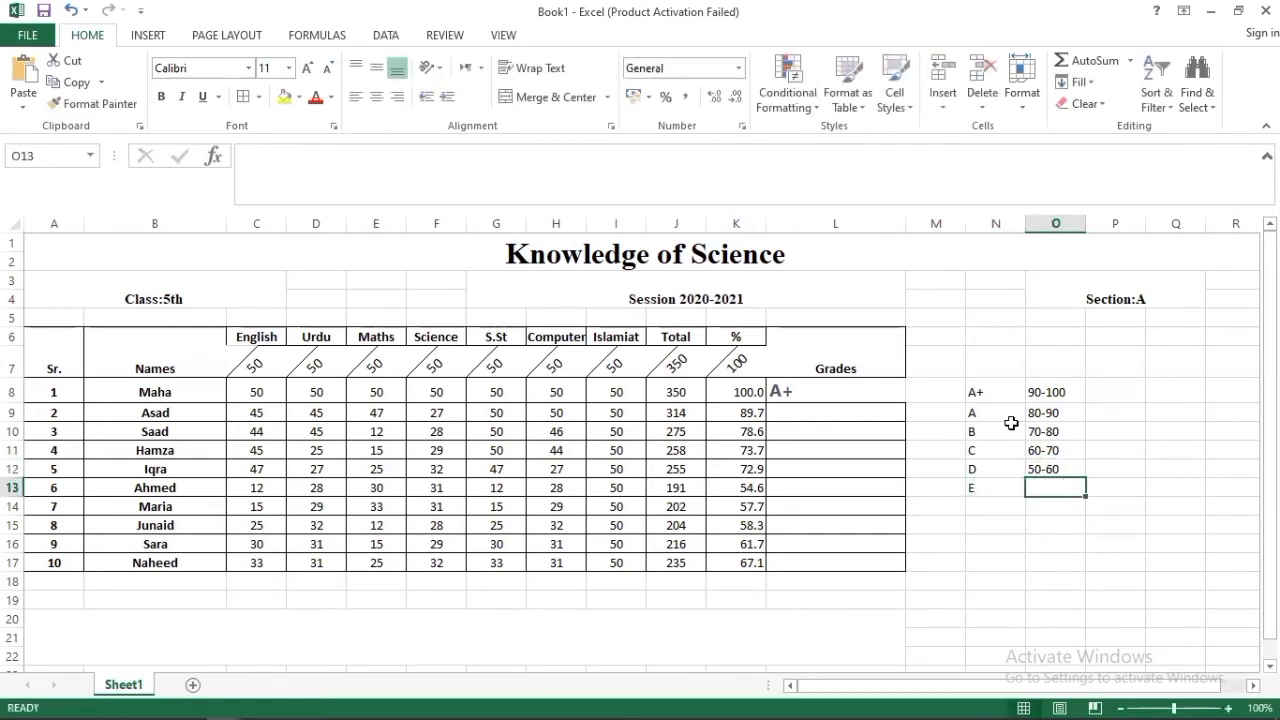
text(40-)
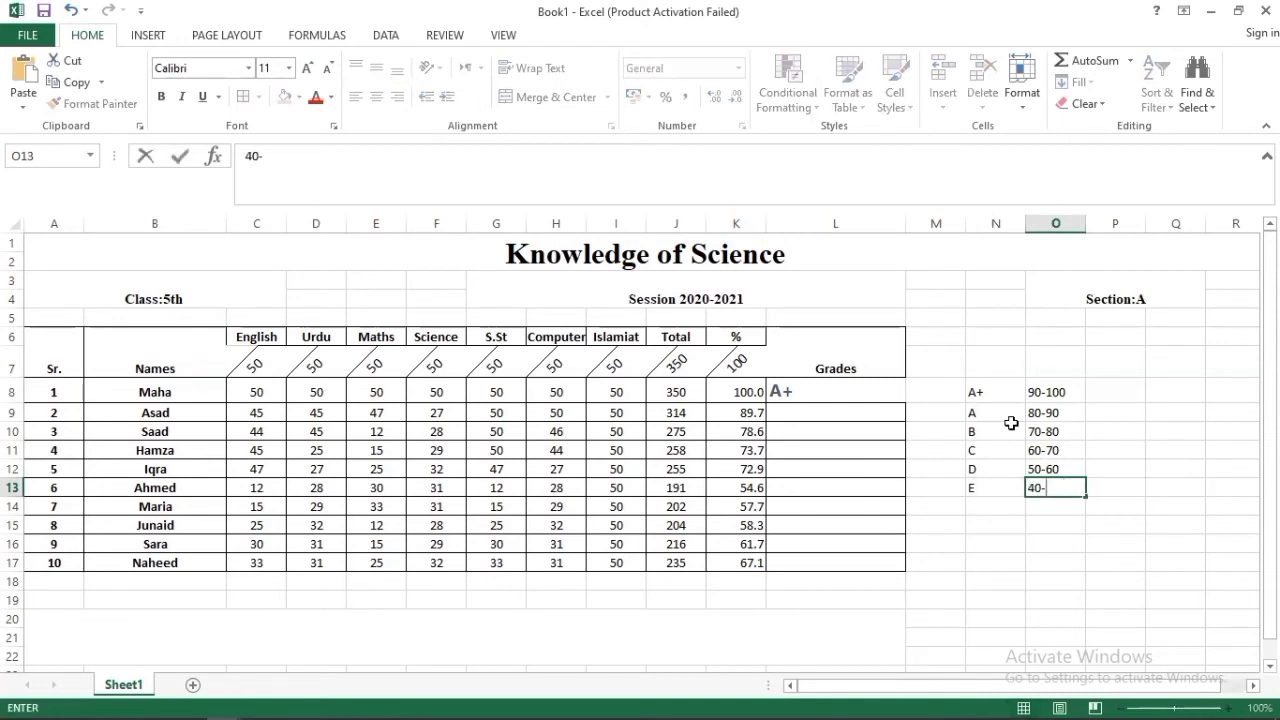
text(50)
key(Return)
text(F)
key(Tab)
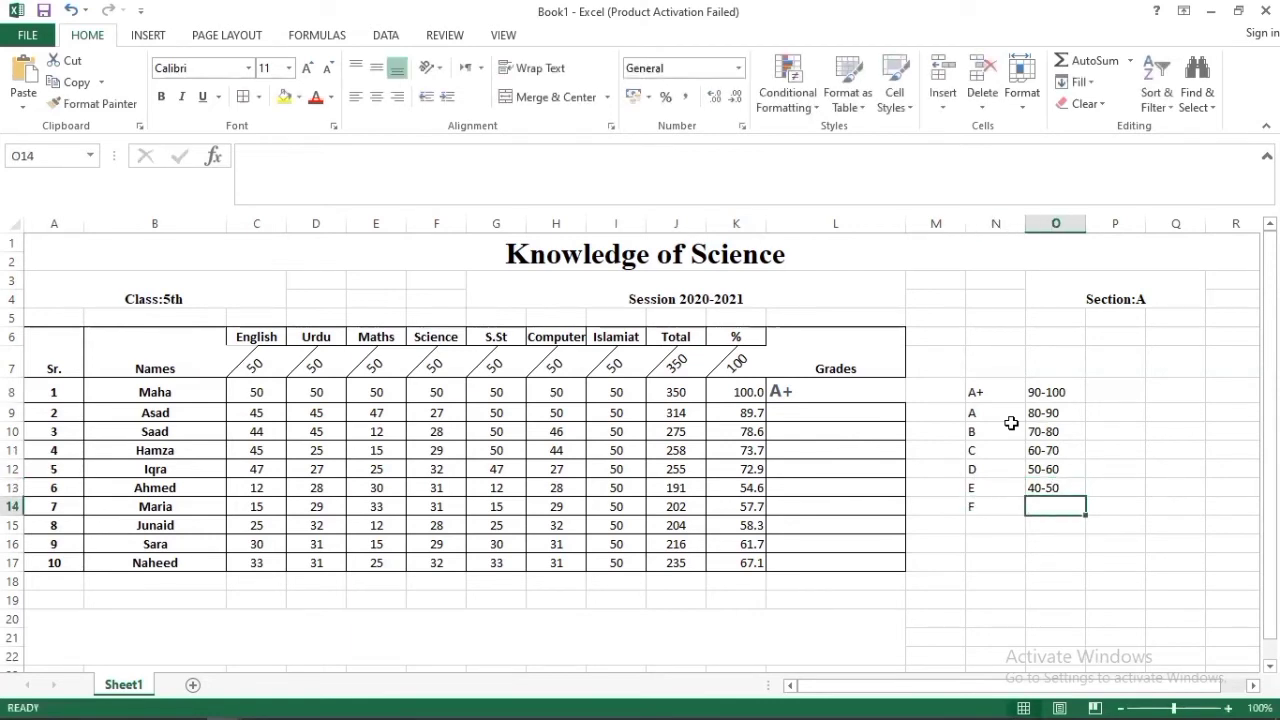
text(Below)
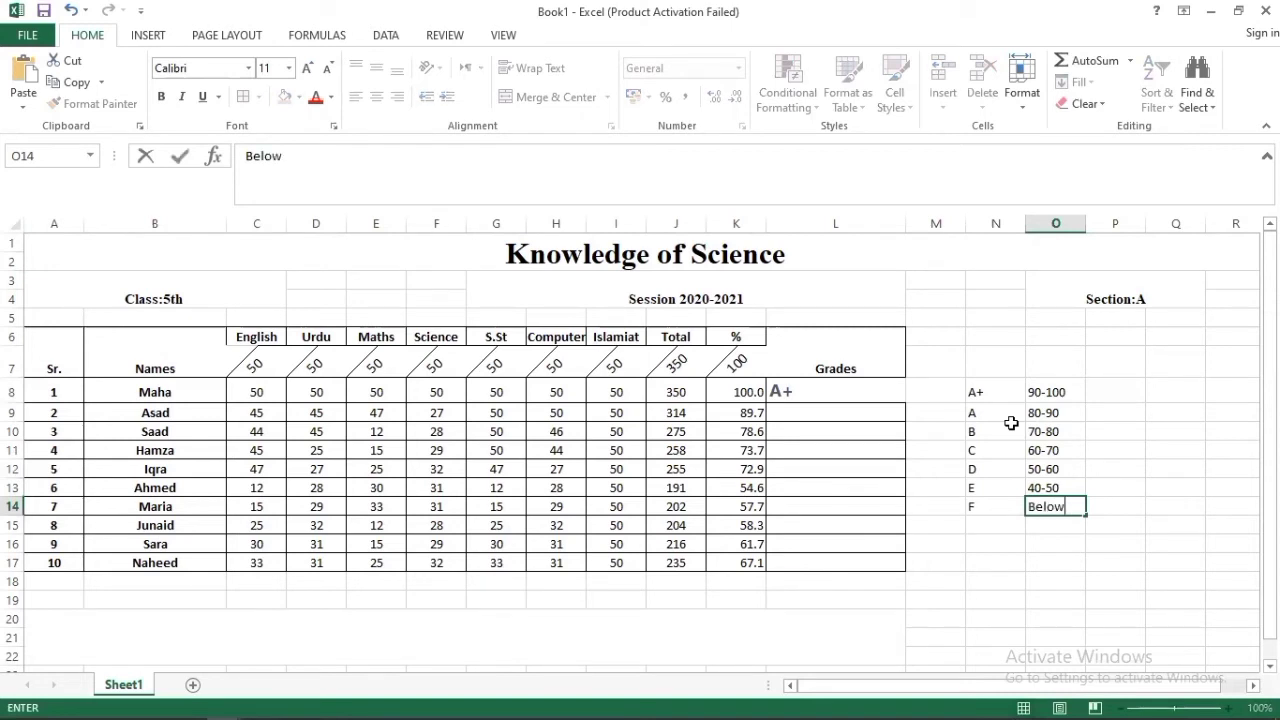
text(-40)
click(800, 402)
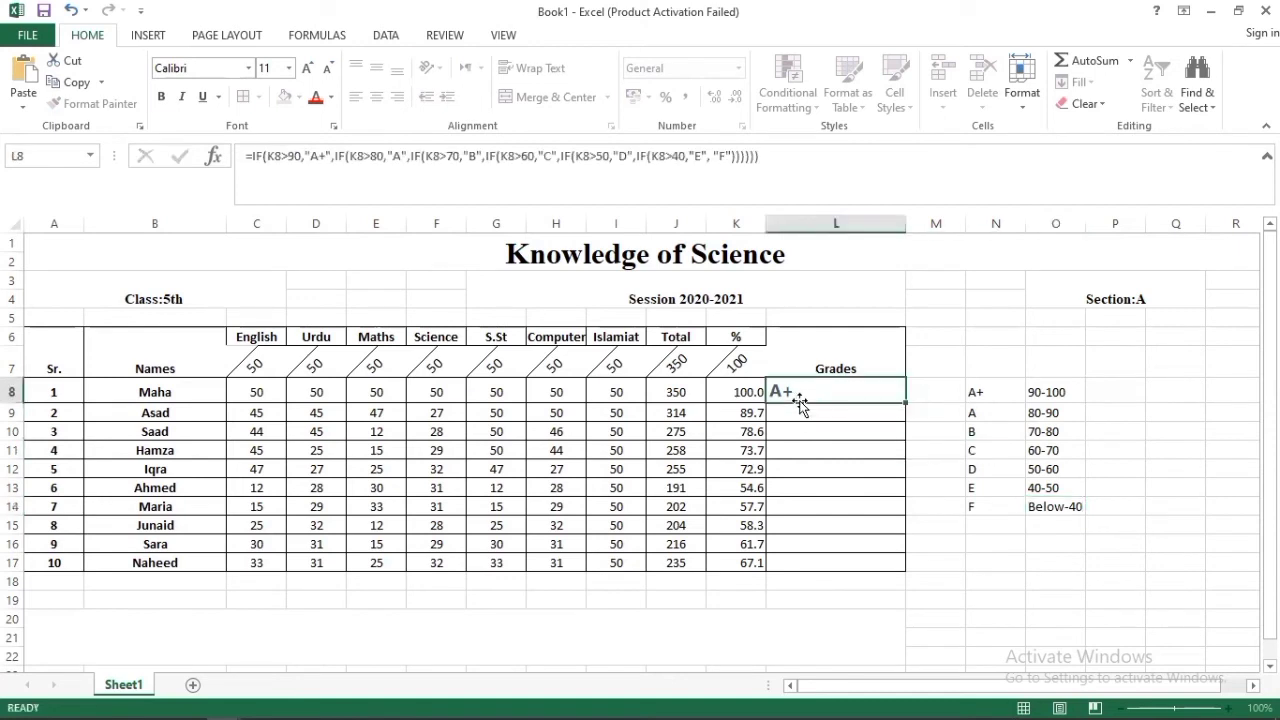
click(770, 159)
click(248, 157)
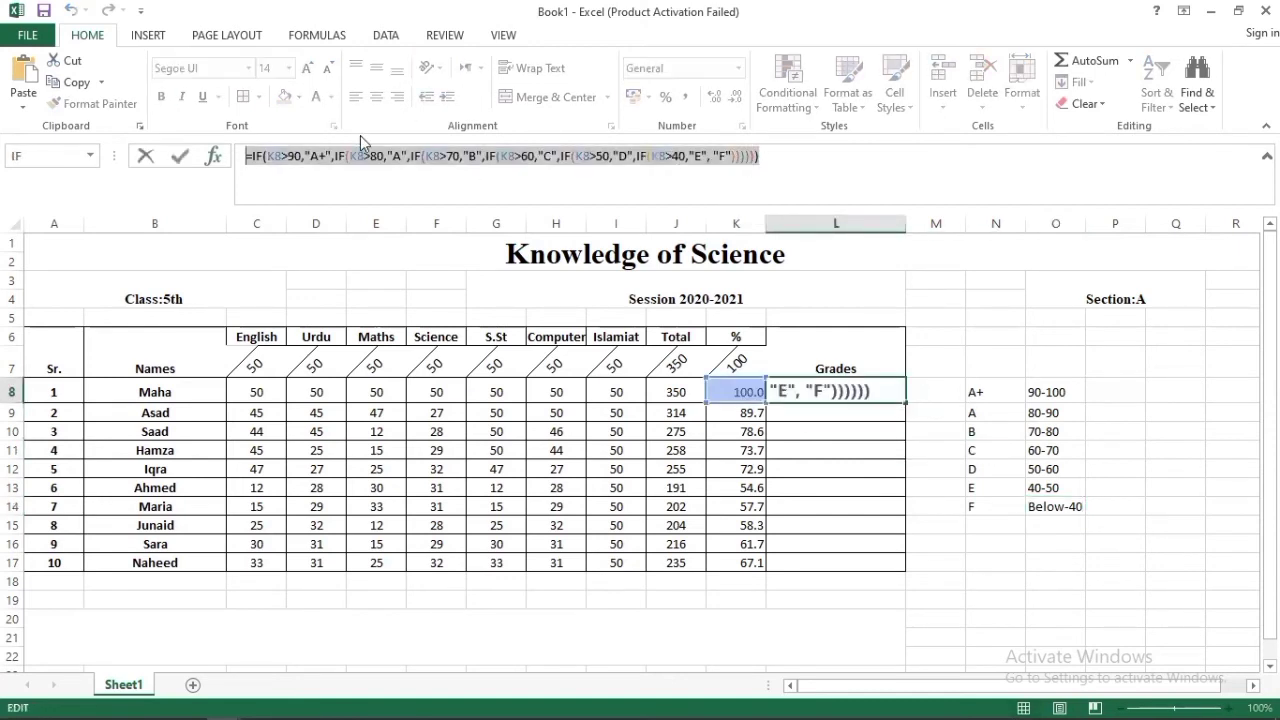
key(BackSpace)
key(BackSpace)
key(BackSpace)
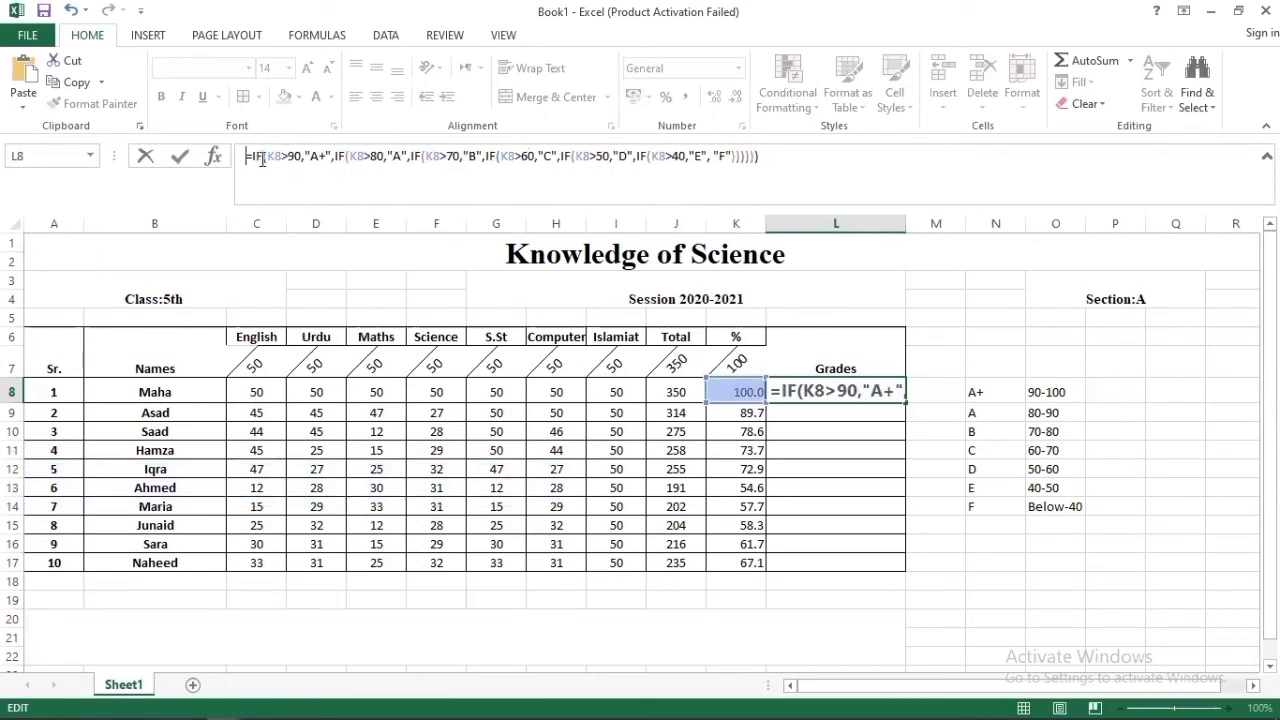
click(264, 158)
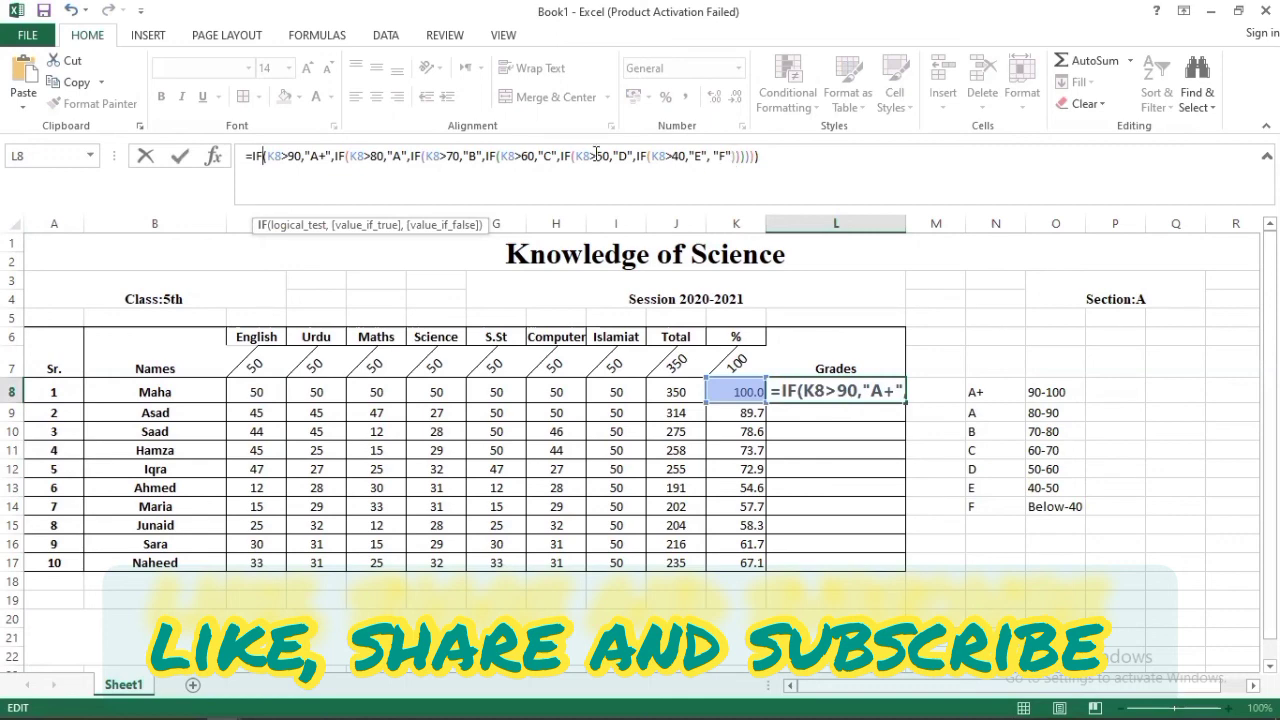
click(266, 160)
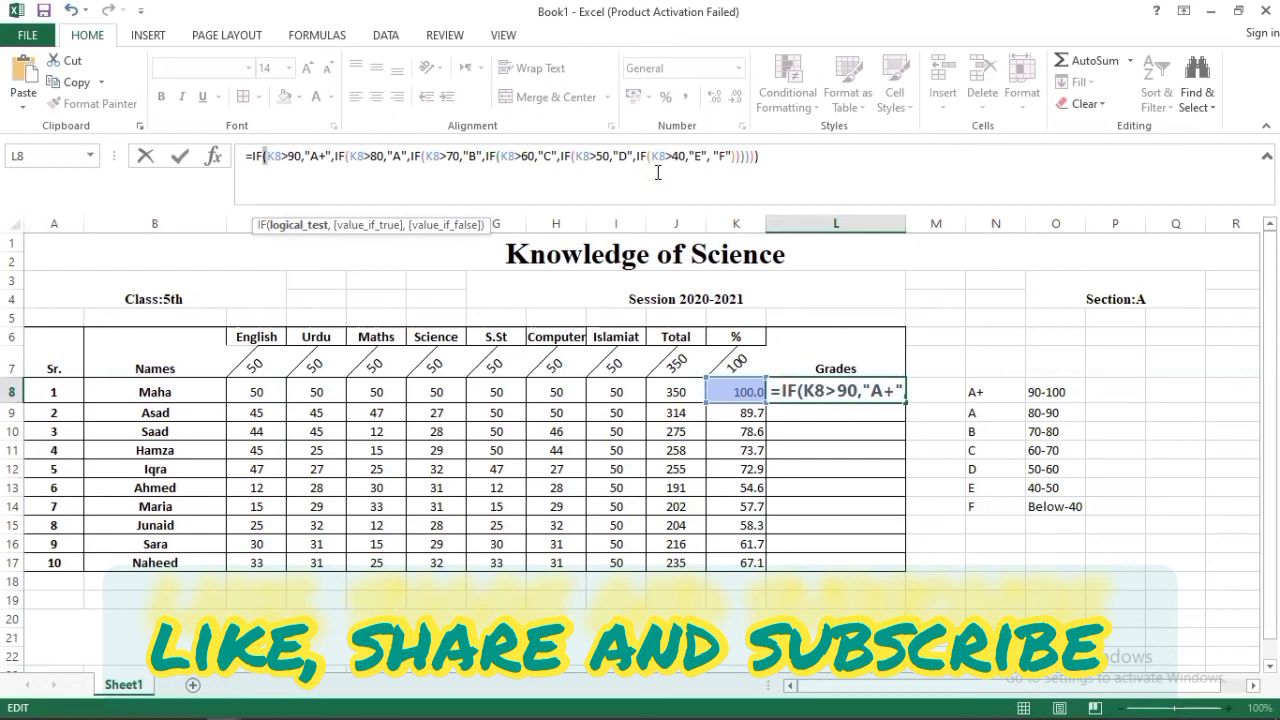
click(766, 158)
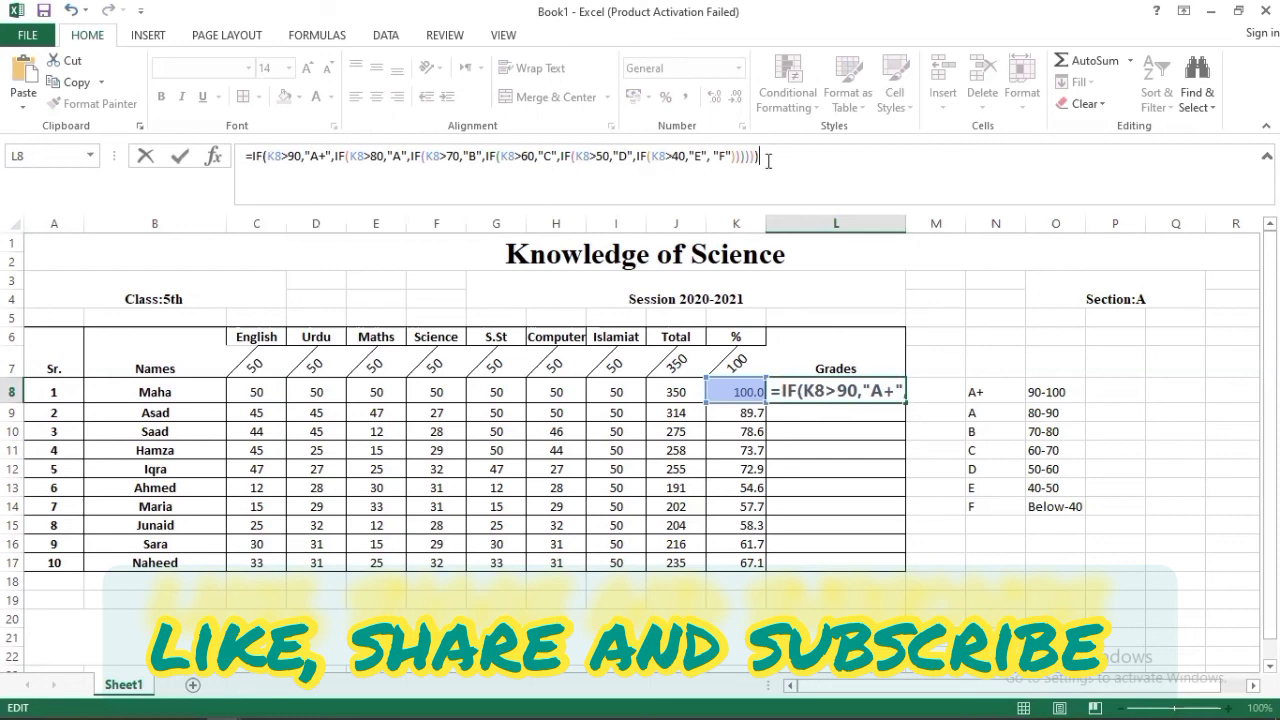
- Confirm the nested IF grade formula in L8 and copy it down to L17
key(Return)
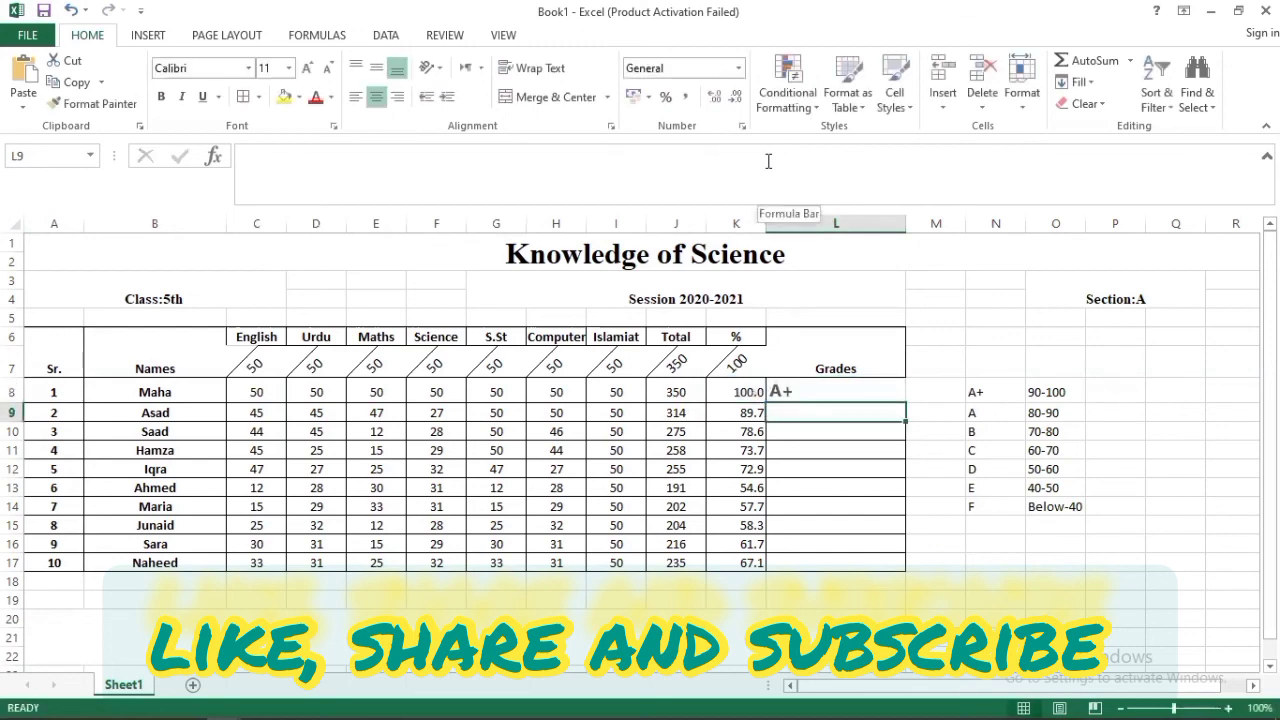
click(800, 391)
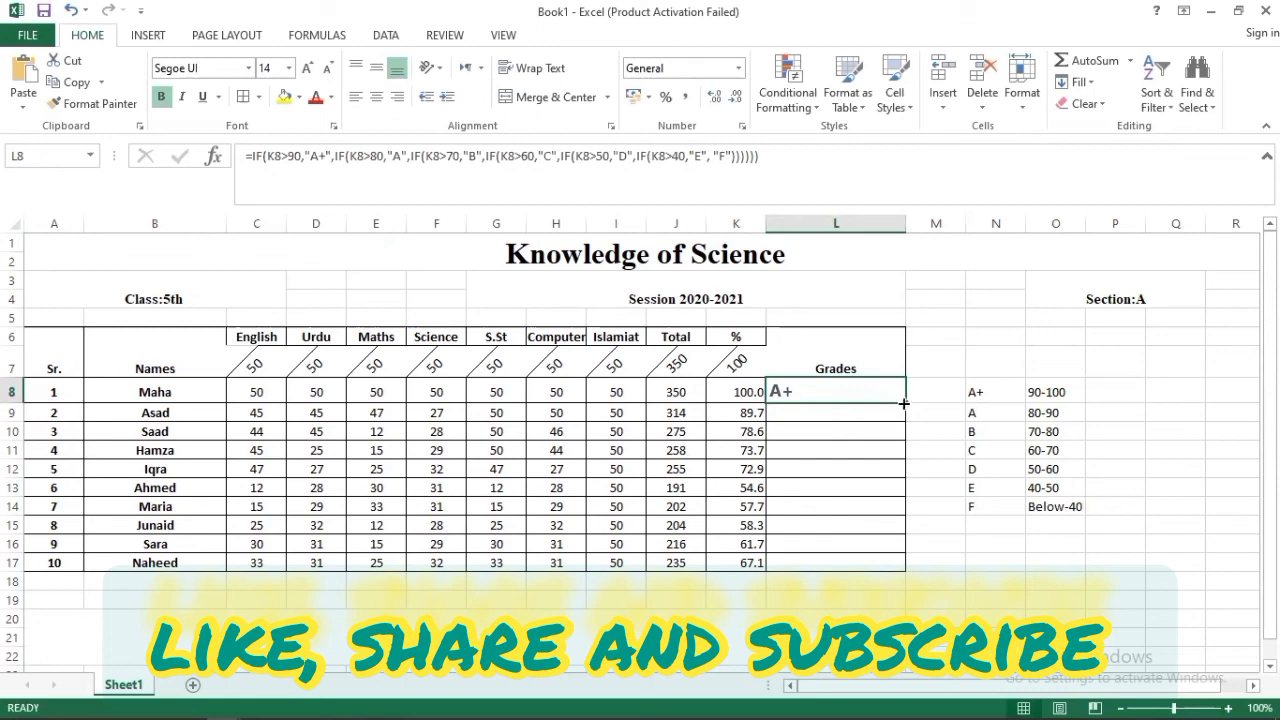
drag(904, 403, 897, 567)
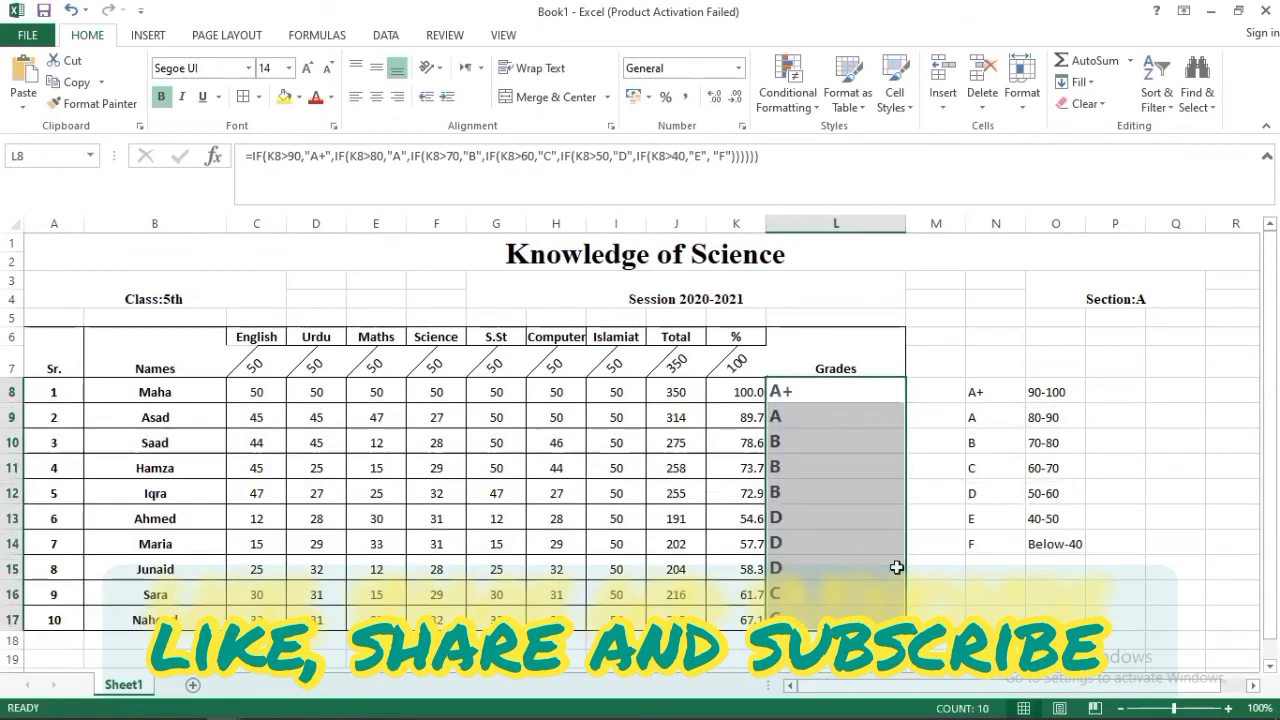